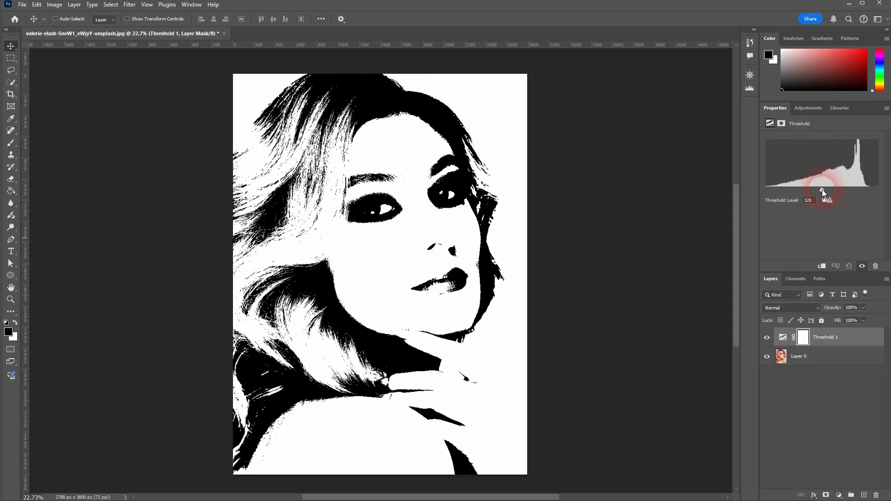
Set the level of the Threshold adjustment layer to 135
{"action": "left_click_drag", "start_coordinate": [822, 190], "coordinate": [831, 191]}
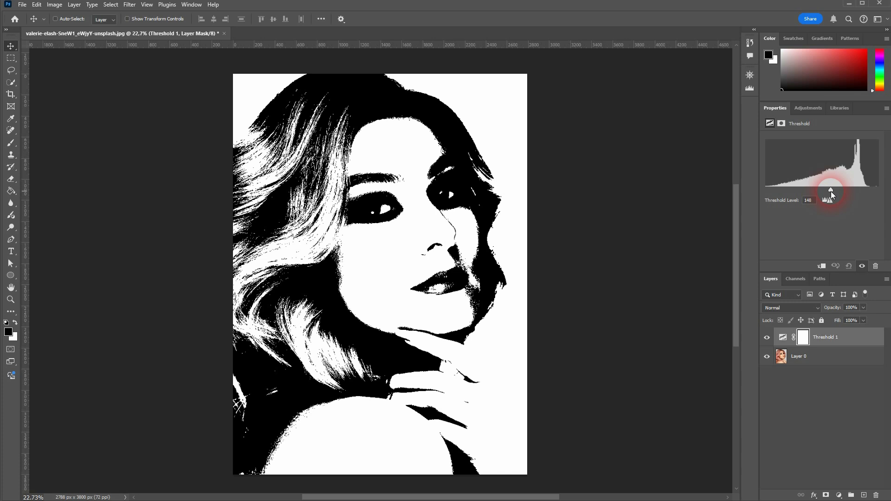
{"action": "mouse_move", "coordinate": [831, 191]}
{"action": "left_mouse_down"}
{"action": "mouse_move", "coordinate": [792, 191]}
{"action": "mouse_move", "coordinate": [875, 187]}
{"action": "mouse_move", "coordinate": [826, 193]}
{"action": "left_mouse_up"}
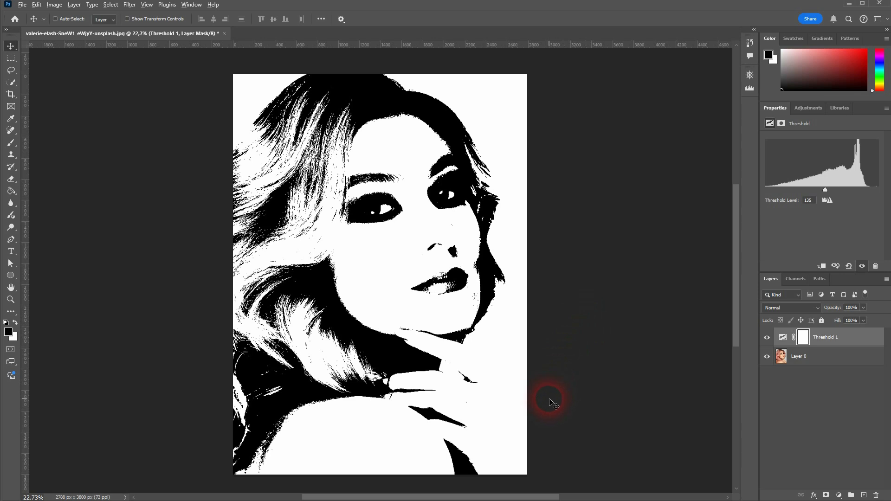
Hide the Threshold 1 layer and draw a narrow lasso selection along the outer edge of the index finger and hand
{"action": "scroll", "coordinate": [543, 392], "scroll_direction": "up", "scroll_amount": 5}
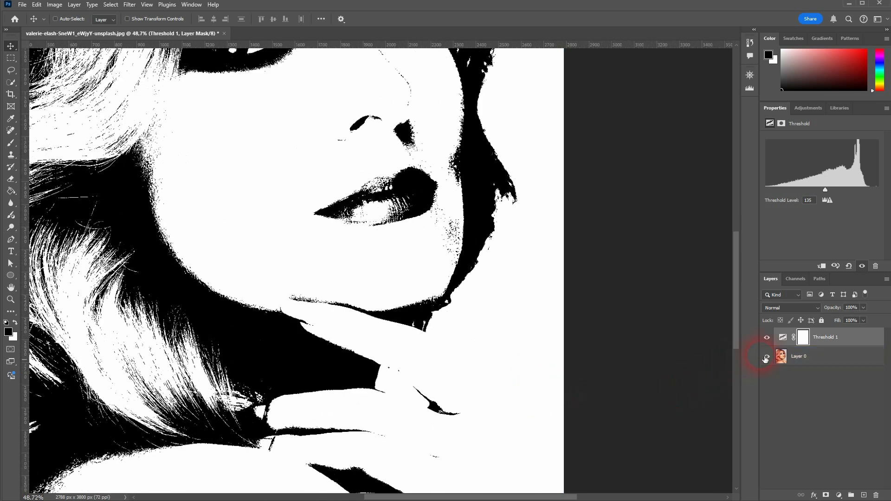
{"action": "scroll", "coordinate": [511, 374], "scroll_direction": "down", "scroll_amount": 3}
{"action": "scroll", "coordinate": [515, 375], "scroll_direction": "down", "scroll_amount": 3}
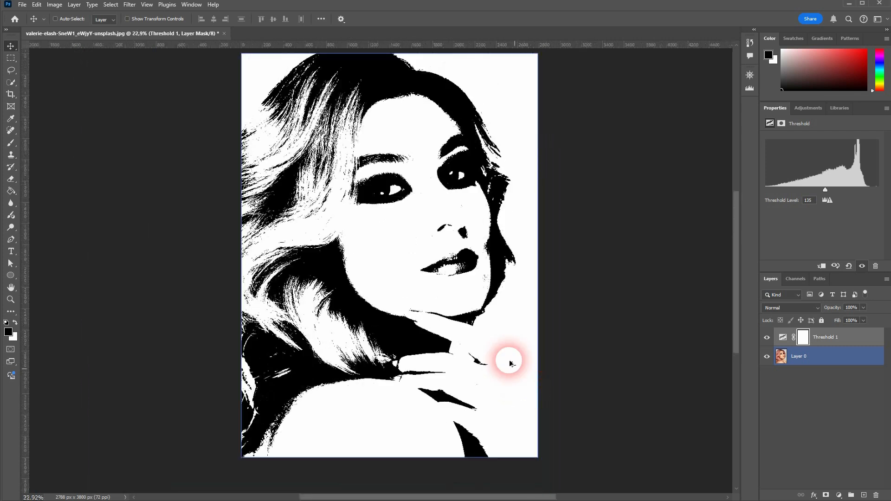
{"action": "scroll", "coordinate": [545, 395], "scroll_direction": "up", "scroll_amount": 3}
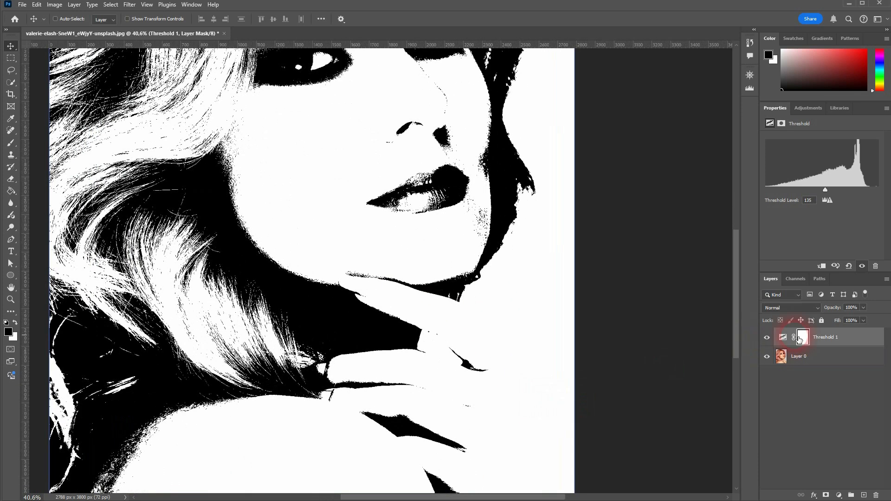
{"action": "left_click", "coordinate": [767, 338]}
{"action": "left_click", "coordinate": [11, 85]}
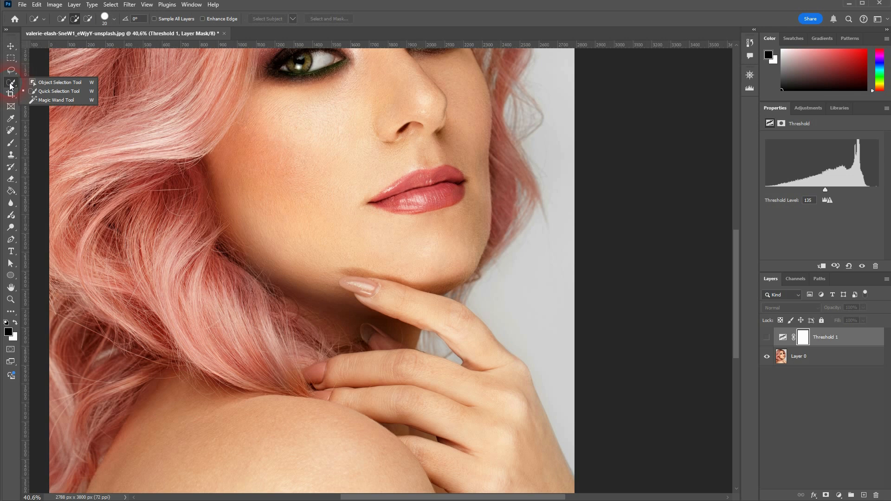
{"action": "left_click", "coordinate": [9, 73]}
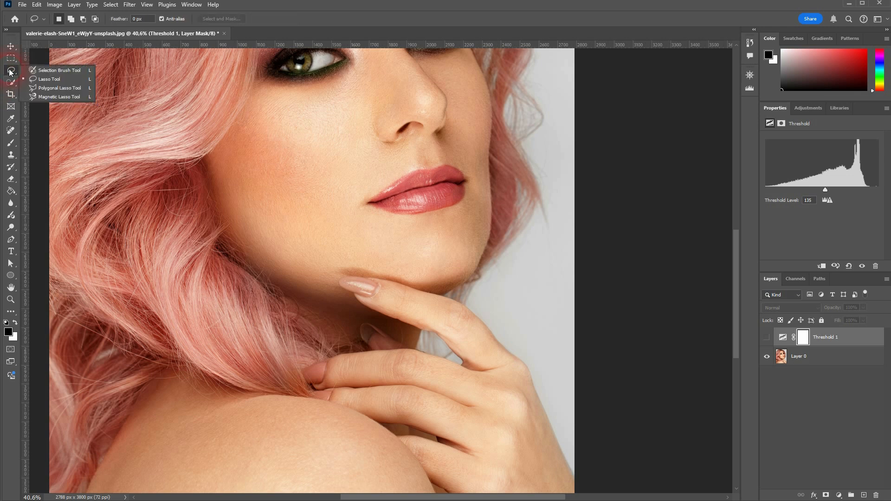
{"action": "left_click", "coordinate": [49, 79]}
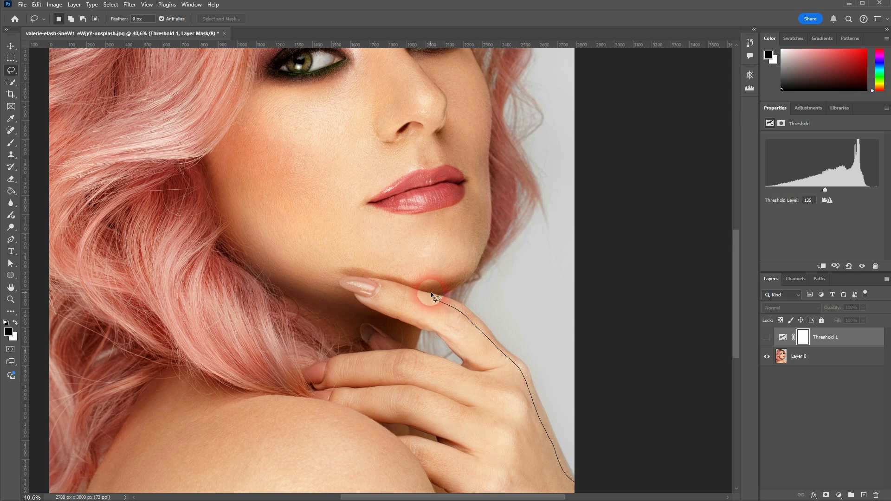
{"action": "mouse_move", "coordinate": [447, 292]}
{"action": "left_mouse_down"}
{"action": "mouse_move", "coordinate": [489, 314]}
{"action": "mouse_move", "coordinate": [533, 367]}
{"action": "mouse_move", "coordinate": [573, 470]}
{"action": "mouse_move", "coordinate": [622, 475]}
{"action": "left_mouse_up"}
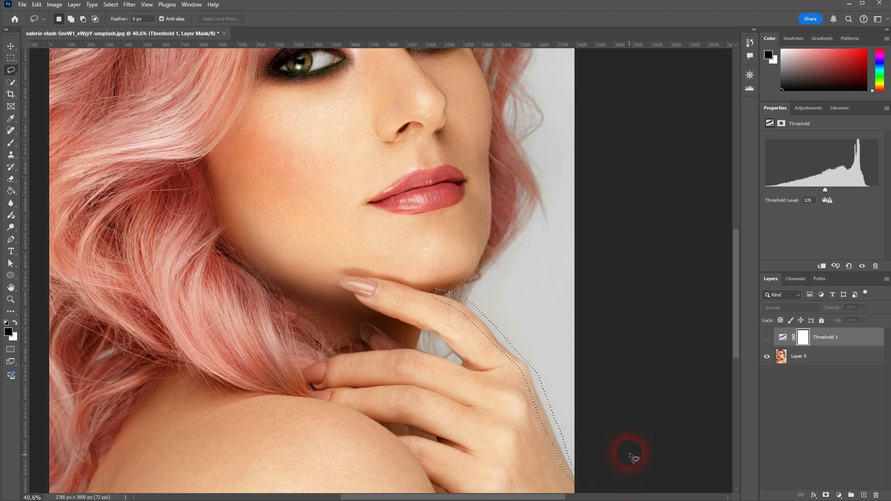
Contract the hand-edge selection by 5 pixels, and contract it by 5 pixels a second time
{"action": "scroll", "coordinate": [600, 424], "scroll_direction": "down", "scroll_amount": 3}
{"action": "scroll", "coordinate": [534, 432], "scroll_direction": "up", "scroll_amount": 5}
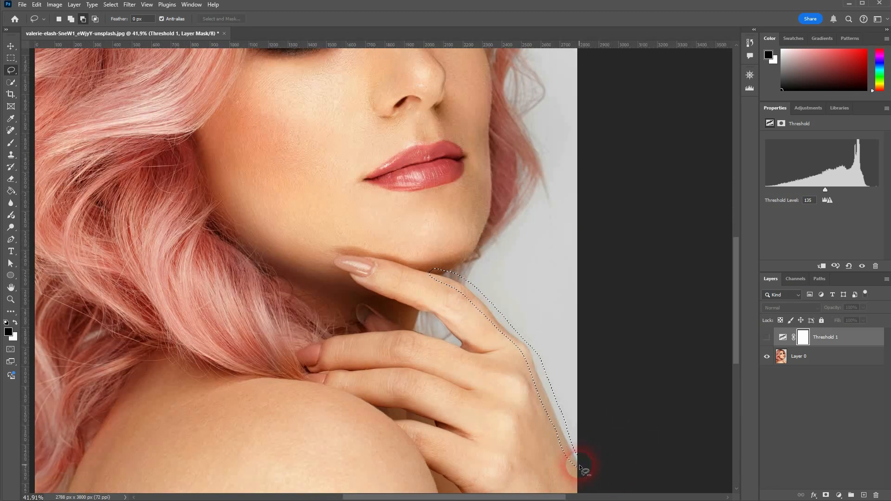
{"action": "scroll", "coordinate": [550, 346], "scroll_direction": "down", "scroll_amount": 2}
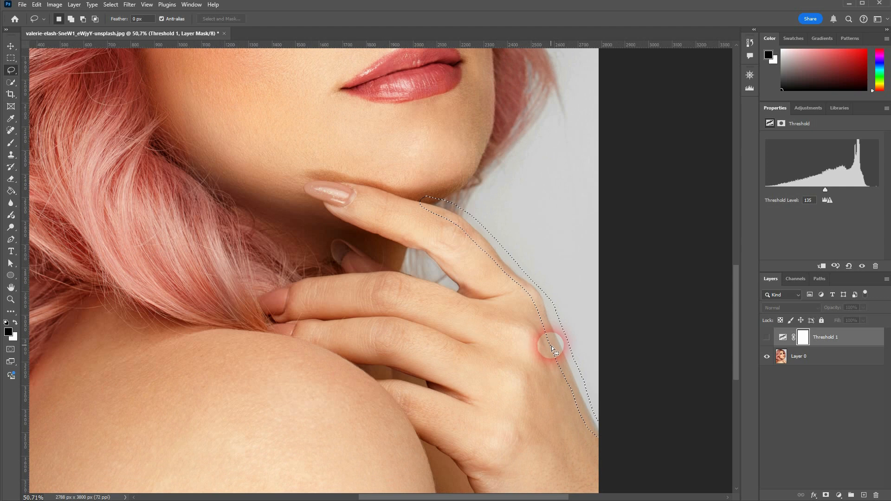
{"action": "left_click", "coordinate": [111, 4]}
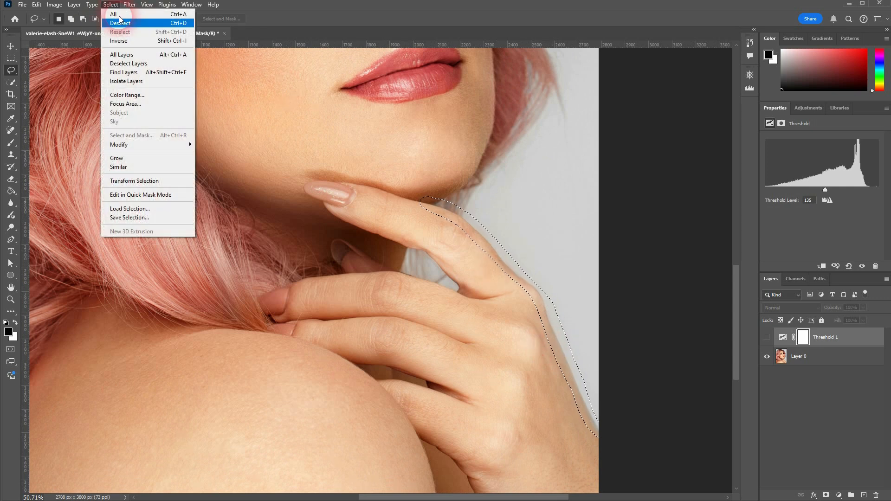
{"action": "mouse_move", "coordinate": [166, 146]}
{"action": "left_click", "coordinate": [225, 171]}
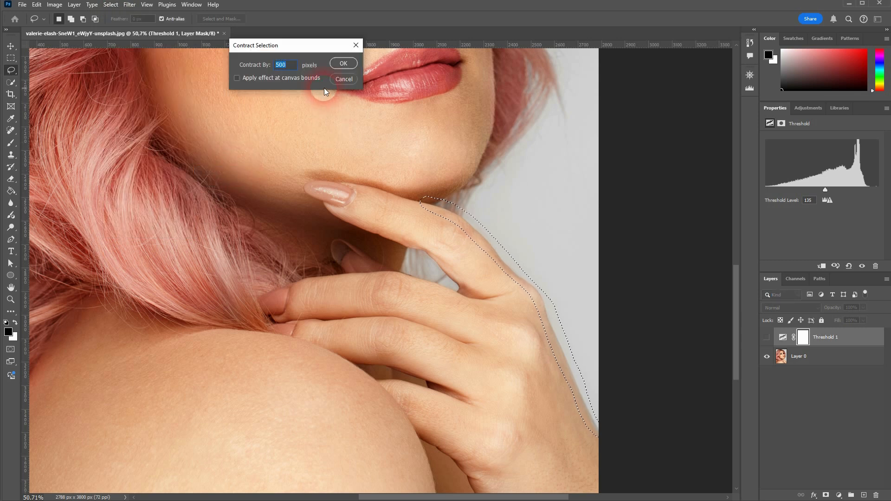
{"action": "type", "text": "5"}
{"action": "left_click", "coordinate": [345, 66]}
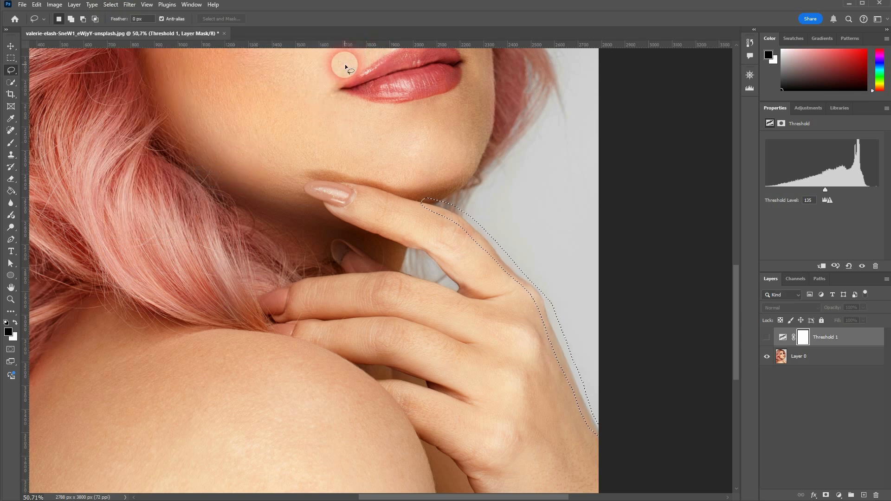
{"action": "left_click", "coordinate": [110, 5]}
{"action": "left_click", "coordinate": [168, 141]}
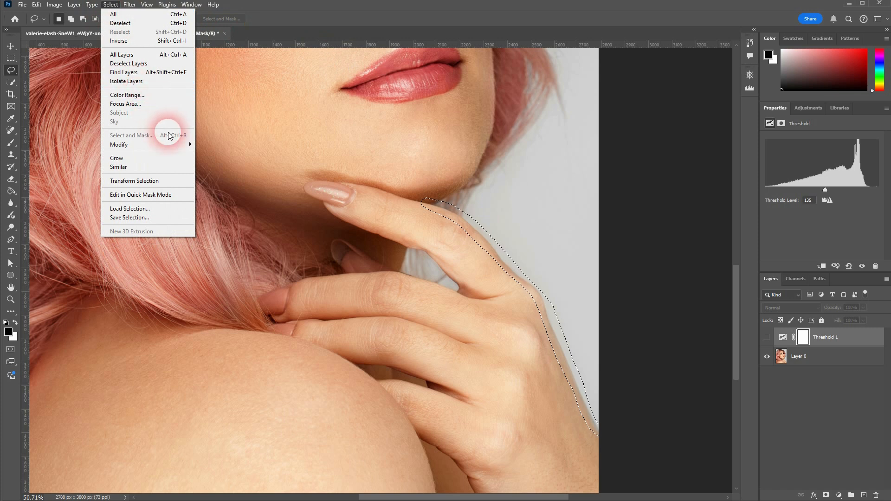
{"action": "left_click", "coordinate": [238, 169]}
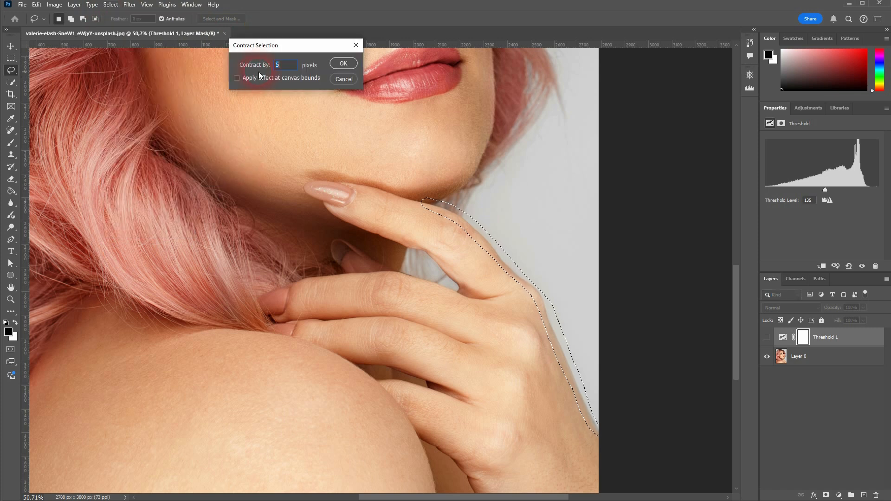
{"action": "left_click", "coordinate": [343, 65]}
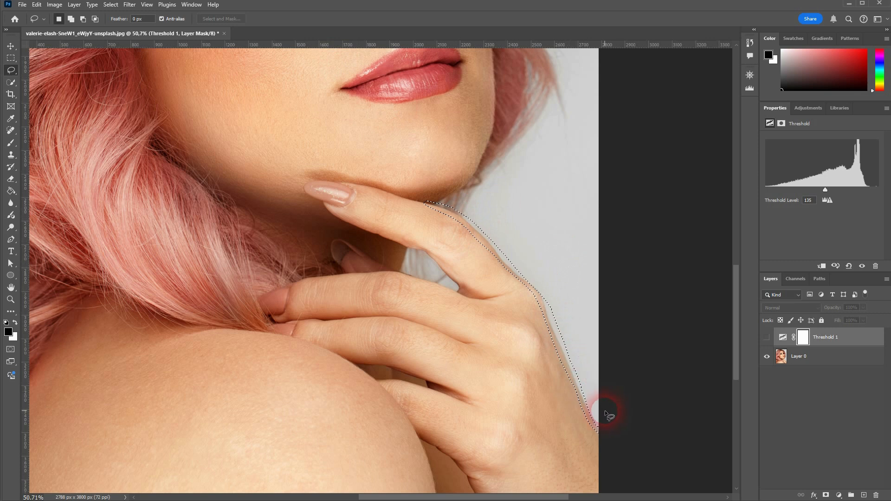
Add a new layer, brush the hand-edge selection full of black, and deselect
{"action": "left_click", "coordinate": [865, 495]}
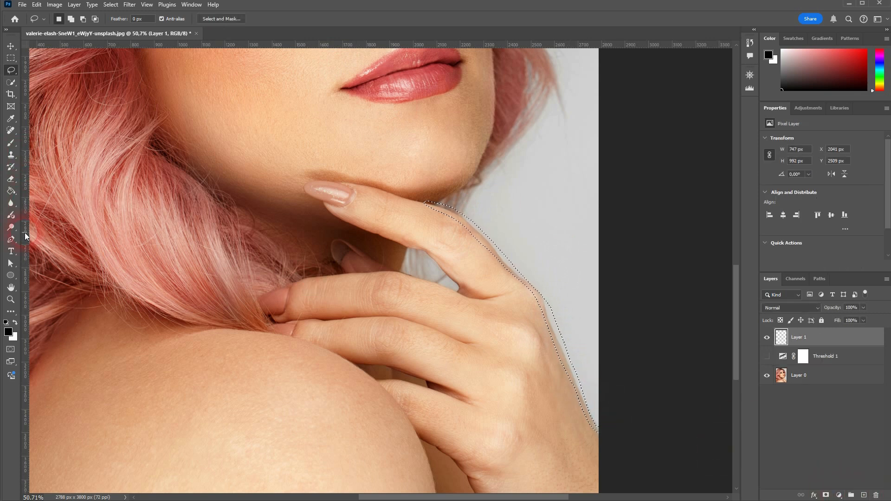
{"action": "left_click", "coordinate": [10, 144]}
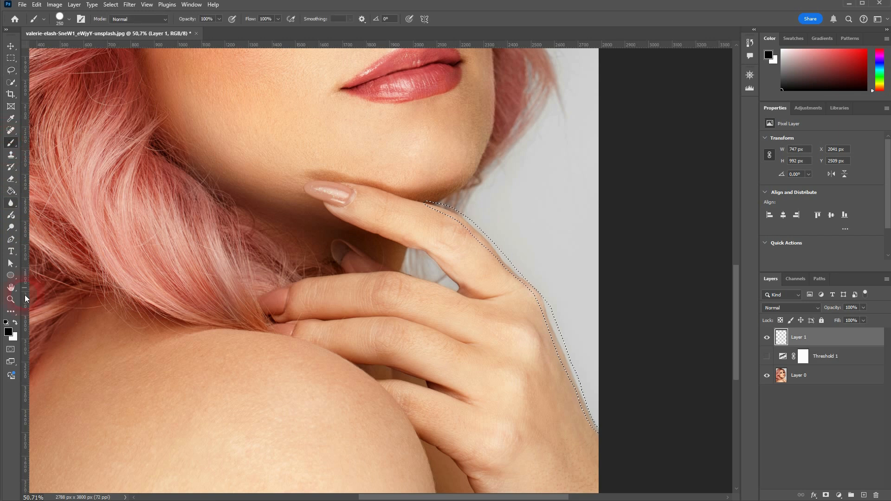
{"action": "left_click_drag", "start_coordinate": [426, 203], "coordinate": [495, 244]}
{"action": "mouse_move", "coordinate": [525, 273]}
{"action": "left_mouse_down"}
{"action": "mouse_move", "coordinate": [612, 439]}
{"action": "mouse_move", "coordinate": [660, 500]}
{"action": "left_mouse_up"}
{"action": "key", "text": "ctrl+minus"}
{"action": "key", "text": "ctrl+minus"}
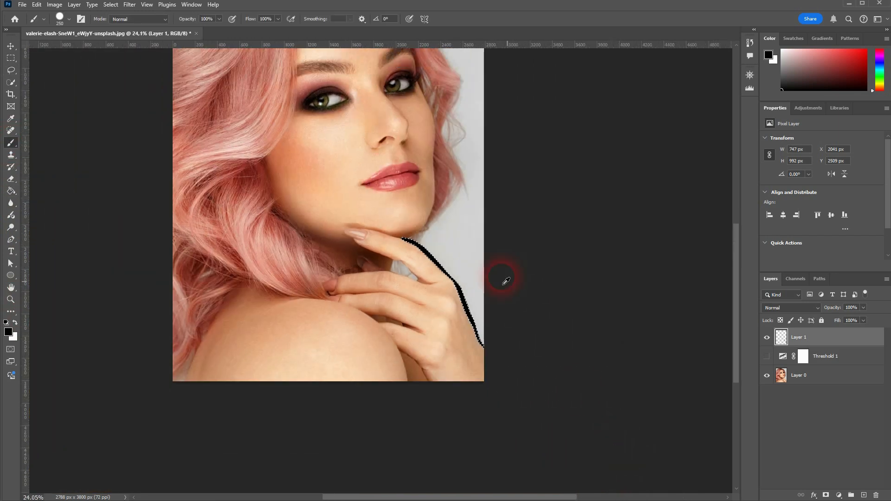
{"action": "scroll", "coordinate": [454, 253], "scroll_direction": "up", "scroll_amount": 3}
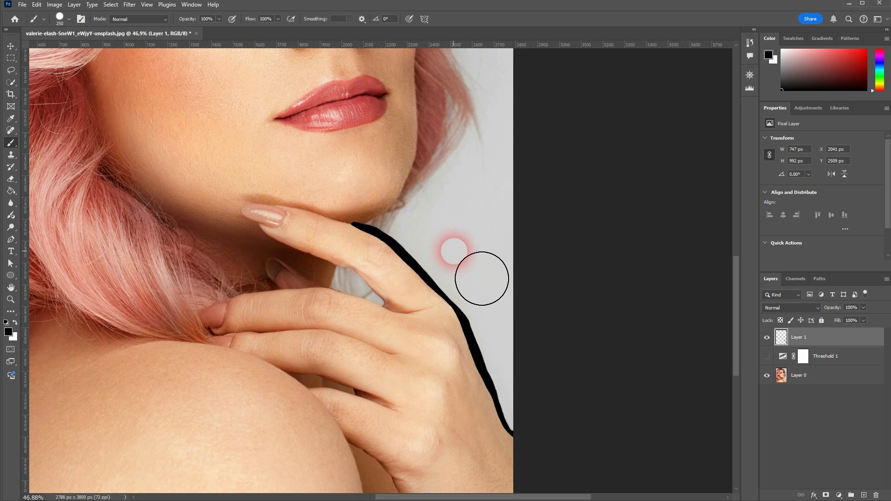
Show the Threshold 1 layer, compare the image with and without the black outline, and rename the outline layer "hand outline"
{"action": "left_click", "coordinate": [766, 356]}
{"action": "scroll", "coordinate": [398, 285], "scroll_direction": "down", "scroll_amount": 4}
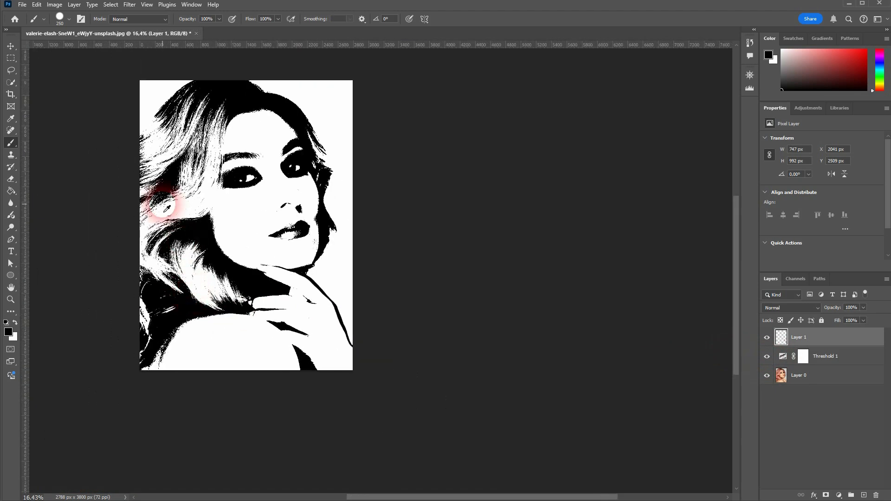
{"action": "scroll", "coordinate": [169, 199], "scroll_direction": "up", "scroll_amount": 2}
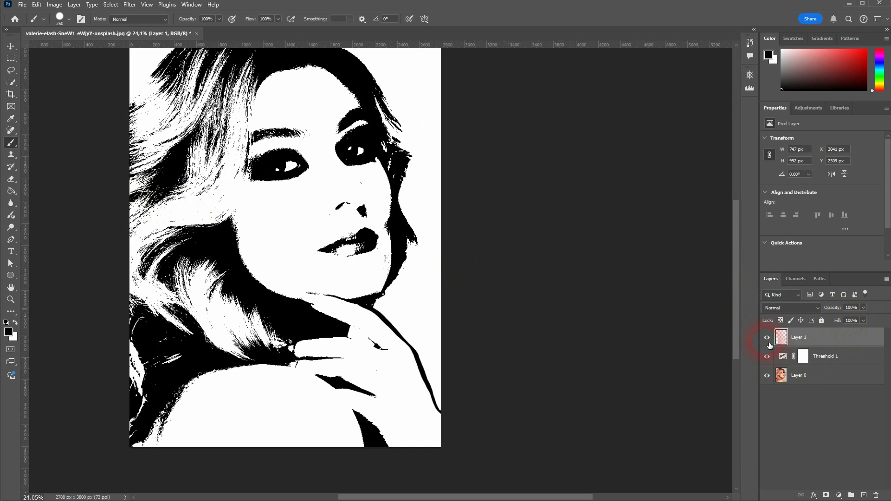
{"action": "left_click", "coordinate": [767, 339]}
{"action": "left_click", "coordinate": [767, 338]}
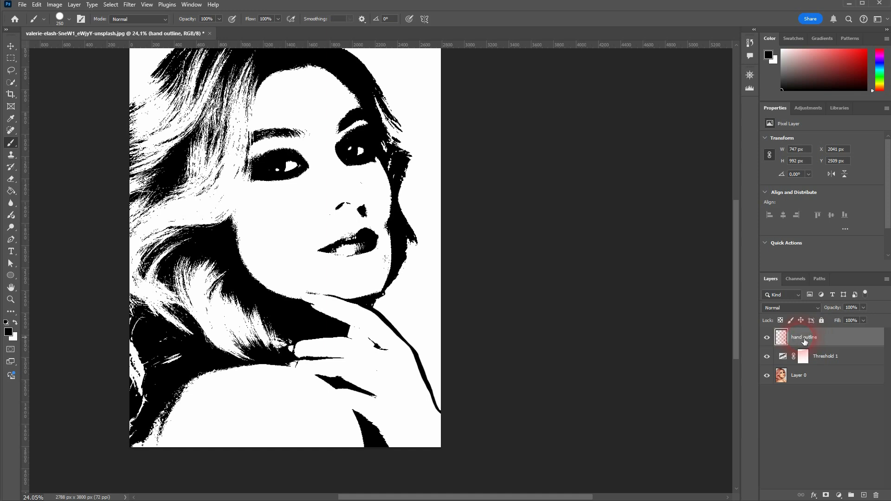
Add a new layer above the hand outline layer and name it "skin color"
{"action": "scroll", "coordinate": [237, 293], "scroll_direction": "up", "scroll_amount": 2}
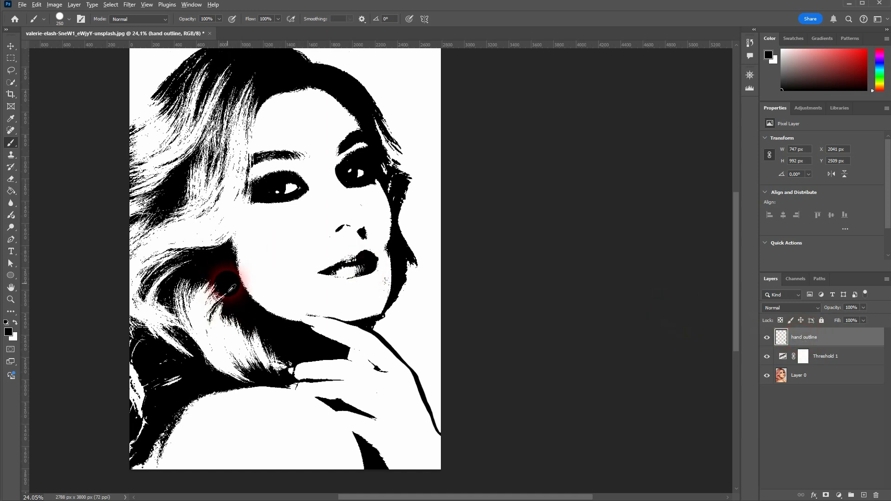
{"action": "scroll", "coordinate": [229, 292], "scroll_direction": "down", "scroll_amount": 2}
{"action": "scroll", "coordinate": [208, 295], "scroll_direction": "up", "scroll_amount": 2}
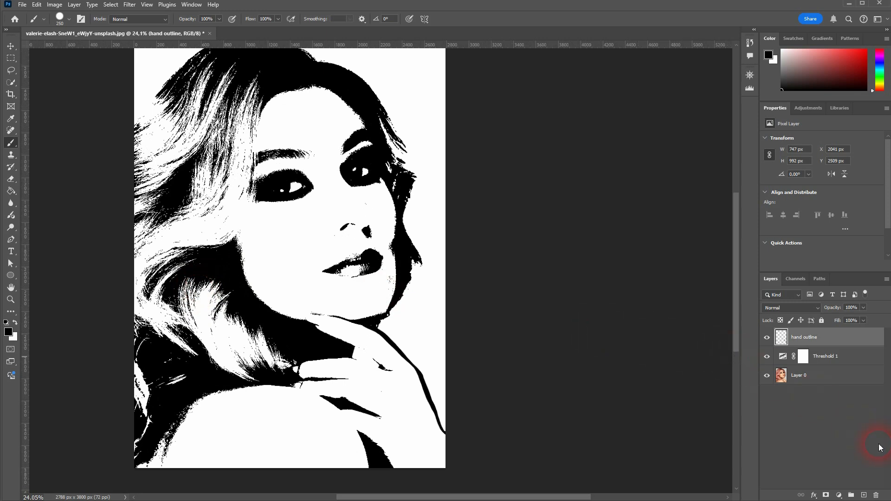
{"action": "left_click", "coordinate": [865, 496]}
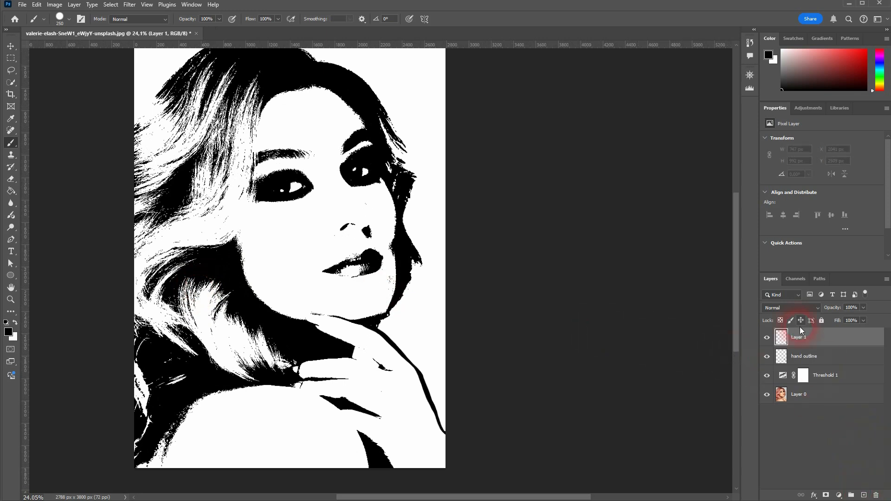
{"action": "double_click", "coordinate": [808, 342]}
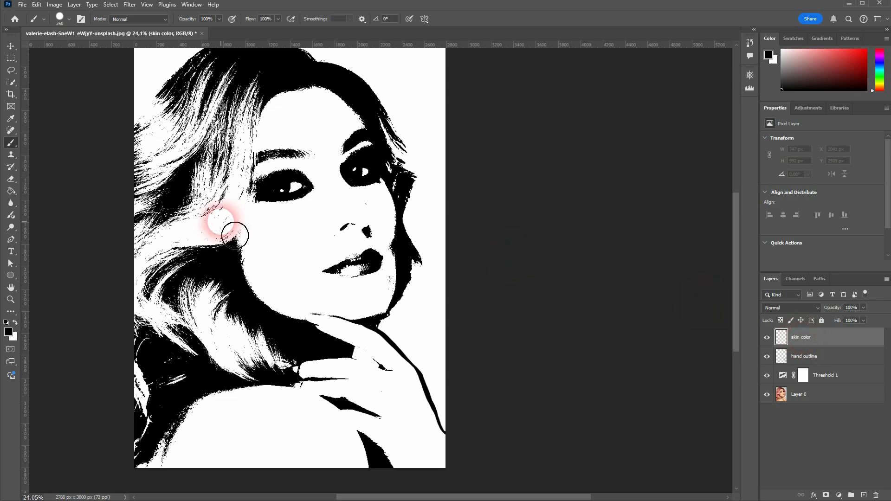
Set the foreground color to a golden orange-brown with hue 37
{"action": "left_click", "coordinate": [8, 333]}
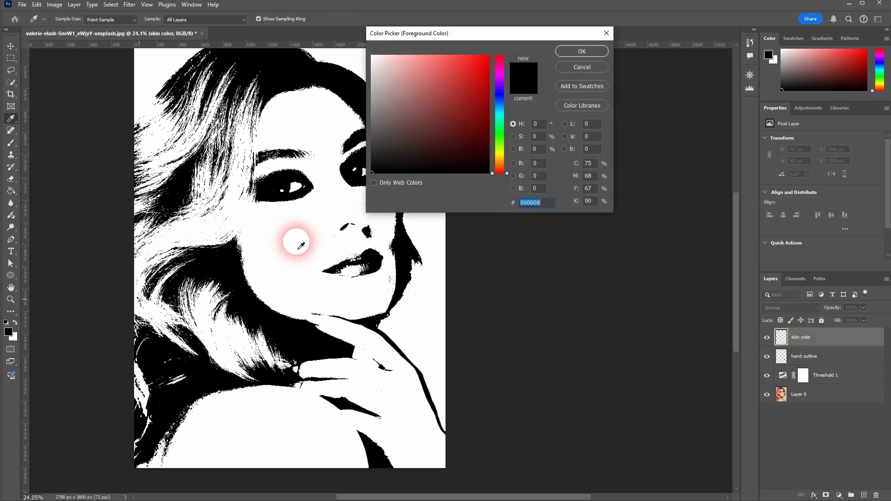
{"action": "left_click", "coordinate": [500, 158]}
{"action": "left_click", "coordinate": [447, 97]}
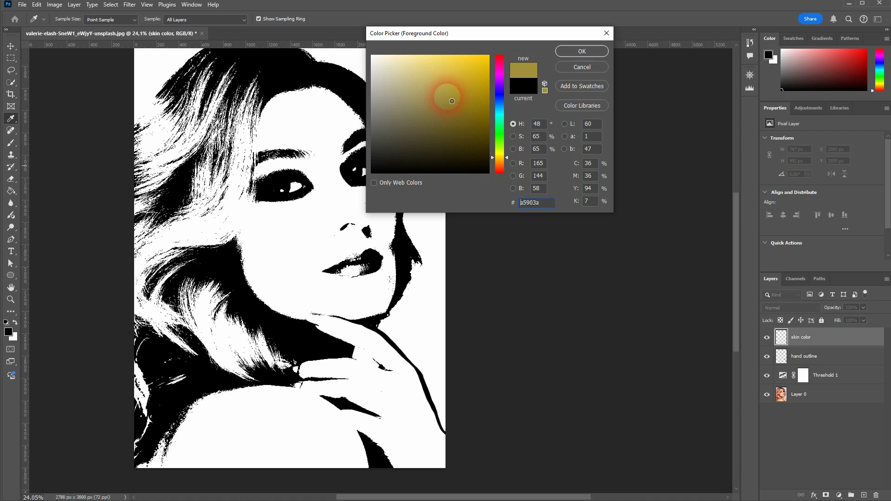
{"action": "left_click_drag", "start_coordinate": [507, 159], "coordinate": [508, 163]}
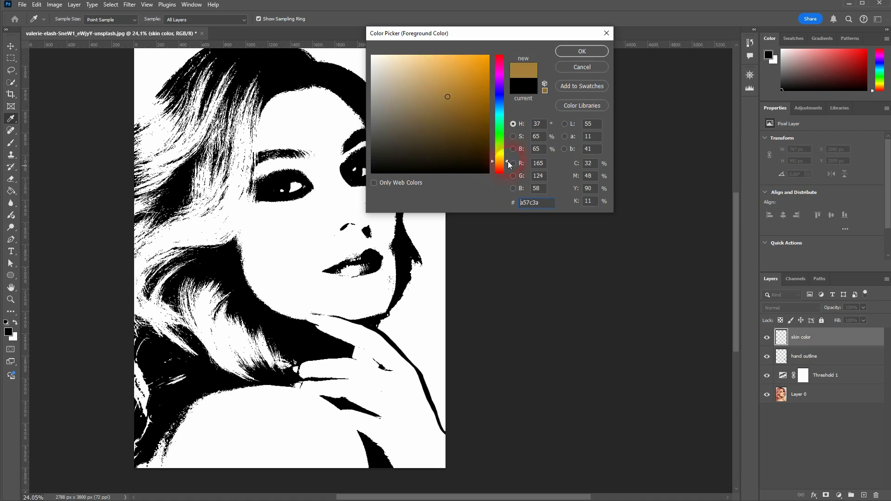
{"action": "left_click_drag", "start_coordinate": [471, 101], "coordinate": [456, 81]}
{"action": "left_click", "coordinate": [593, 51]}
Try a brush stroke across the forehead and hair with the skin color layer in Multiply mode, and undo the trial
{"action": "key", "text": "b"}
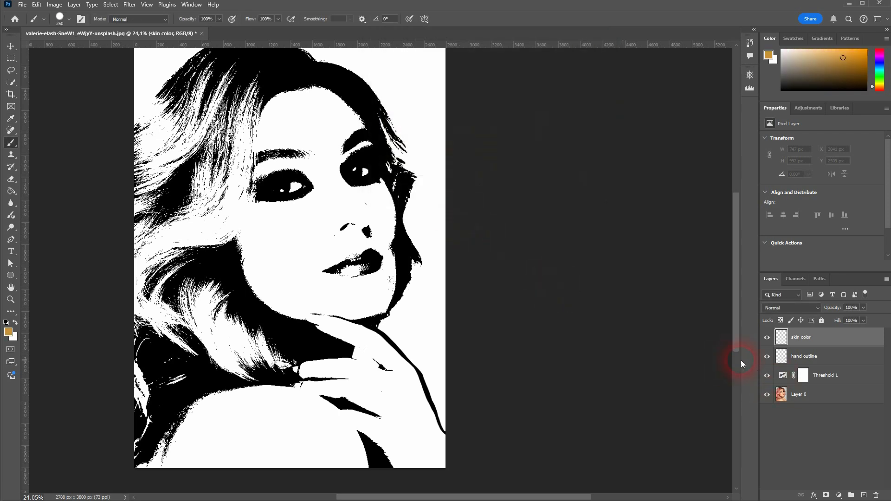
{"action": "left_click_drag", "start_coordinate": [271, 122], "coordinate": [259, 152]}
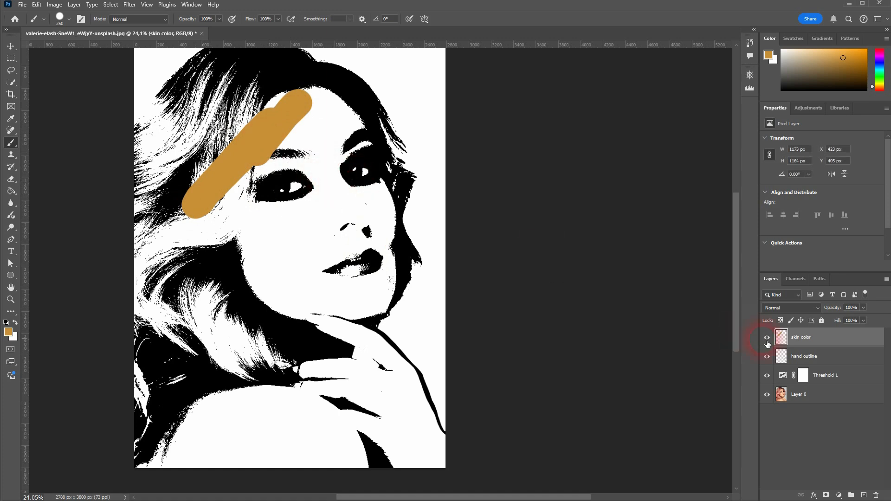
{"action": "left_click", "coordinate": [788, 309]}
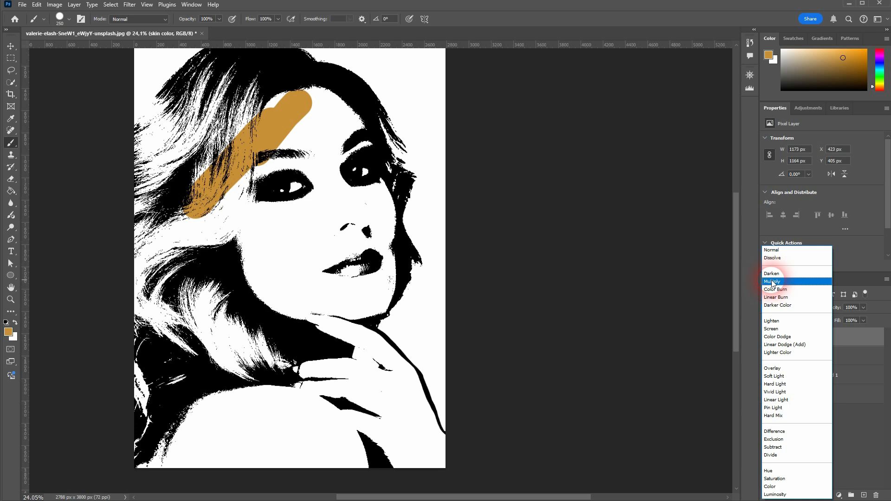
{"action": "left_click", "coordinate": [772, 282]}
{"action": "mouse_move", "coordinate": [328, 89]}
{"action": "left_mouse_down"}
{"action": "mouse_move", "coordinate": [278, 124]}
{"action": "mouse_move", "coordinate": [291, 136]}
{"action": "left_mouse_up"}
{"action": "key", "text": "ctrl+z"}
{"action": "key", "text": "ctrl+z"}
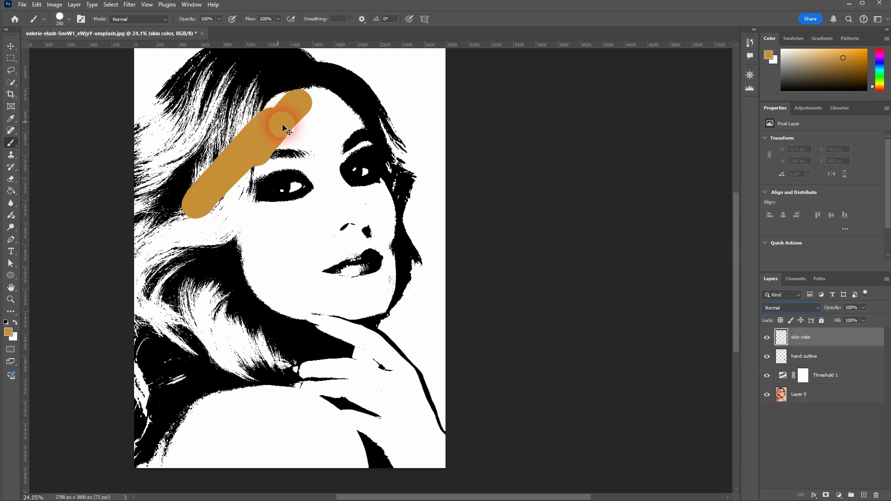
Switch to the Soft Round brush at 250 px and set the skin color layer's blend mode to Multiply
{"action": "left_click", "coordinate": [61, 19]}
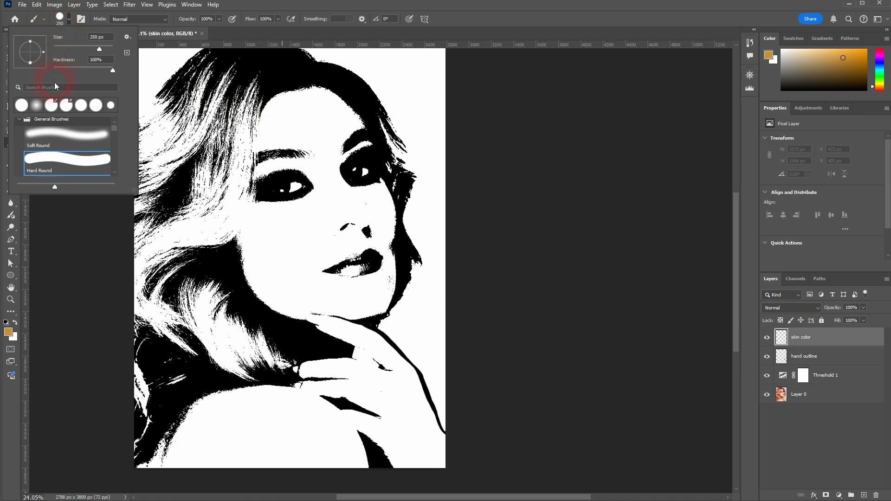
{"action": "left_click", "coordinate": [41, 111]}
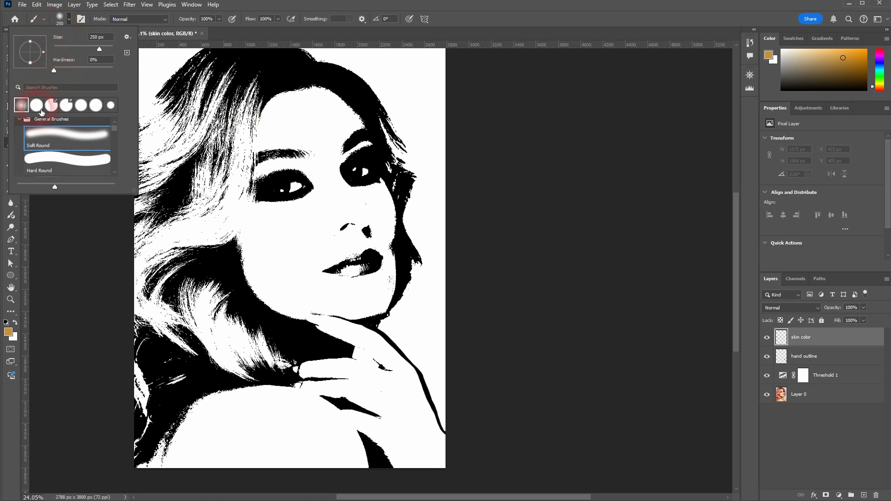
{"action": "left_click", "coordinate": [325, 145]}
{"action": "left_click", "coordinate": [794, 308]}
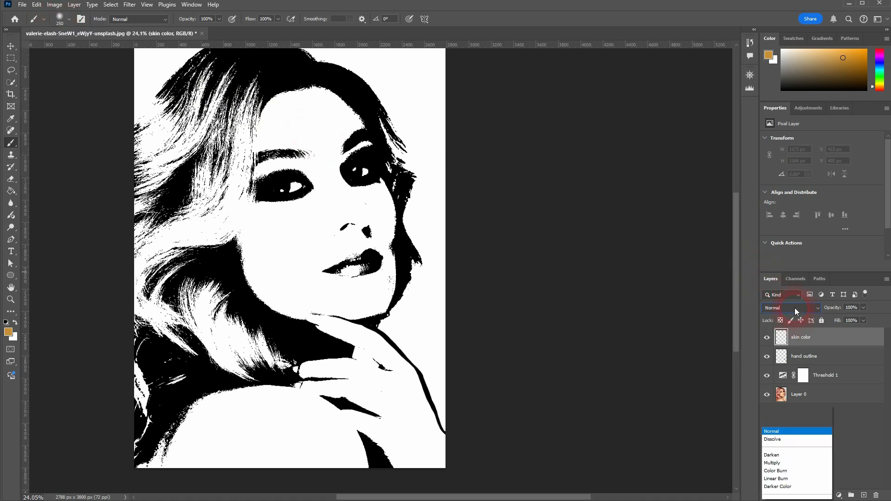
{"action": "left_click", "coordinate": [791, 284]}
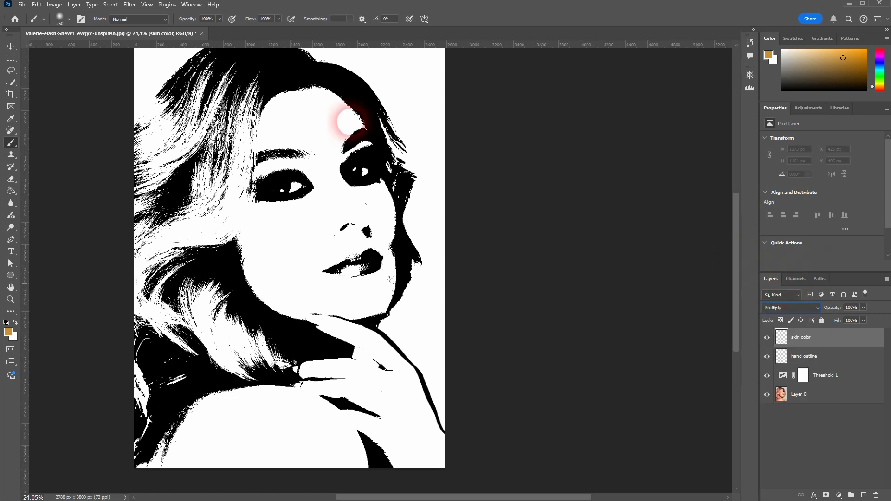
Paint the face, hand and shoulder orange-brown on the skin color layer
{"action": "mouse_move", "coordinate": [352, 122]}
{"action": "left_mouse_down"}
{"action": "mouse_move", "coordinate": [298, 107]}
{"action": "mouse_move", "coordinate": [281, 135]}
{"action": "mouse_move", "coordinate": [294, 111]}
{"action": "mouse_move", "coordinate": [334, 104]}
{"action": "mouse_move", "coordinate": [352, 110]}
{"action": "mouse_move", "coordinate": [369, 135]}
{"action": "mouse_move", "coordinate": [376, 151]}
{"action": "mouse_move", "coordinate": [354, 170]}
{"action": "mouse_move", "coordinate": [378, 151]}
{"action": "mouse_move", "coordinate": [345, 168]}
{"action": "mouse_move", "coordinate": [342, 181]}
{"action": "mouse_move", "coordinate": [367, 208]}
{"action": "mouse_move", "coordinate": [391, 198]}
{"action": "mouse_move", "coordinate": [404, 248]}
{"action": "mouse_move", "coordinate": [397, 196]}
{"action": "mouse_move", "coordinate": [345, 229]}
{"action": "mouse_move", "coordinate": [378, 220]}
{"action": "mouse_move", "coordinate": [361, 252]}
{"action": "mouse_move", "coordinate": [374, 220]}
{"action": "mouse_move", "coordinate": [341, 250]}
{"action": "mouse_move", "coordinate": [395, 251]}
{"action": "mouse_move", "coordinate": [384, 244]}
{"action": "mouse_move", "coordinate": [396, 295]}
{"action": "mouse_move", "coordinate": [355, 324]}
{"action": "mouse_move", "coordinate": [393, 313]}
{"action": "mouse_move", "coordinate": [405, 272]}
{"action": "mouse_move", "coordinate": [399, 238]}
{"action": "mouse_move", "coordinate": [347, 283]}
{"action": "mouse_move", "coordinate": [369, 300]}
{"action": "mouse_move", "coordinate": [315, 319]}
{"action": "mouse_move", "coordinate": [263, 253]}
{"action": "mouse_move", "coordinate": [323, 329]}
{"action": "mouse_move", "coordinate": [354, 305]}
{"action": "mouse_move", "coordinate": [307, 244]}
{"action": "mouse_move", "coordinate": [285, 300]}
{"action": "mouse_move", "coordinate": [290, 218]}
{"action": "mouse_move", "coordinate": [331, 211]}
{"action": "mouse_move", "coordinate": [313, 175]}
{"action": "mouse_move", "coordinate": [268, 163]}
{"action": "mouse_move", "coordinate": [344, 137]}
{"action": "mouse_move", "coordinate": [274, 135]}
{"action": "mouse_move", "coordinate": [318, 149]}
{"action": "mouse_move", "coordinate": [333, 193]}
{"action": "mouse_move", "coordinate": [265, 247]}
{"action": "mouse_move", "coordinate": [274, 224]}
{"action": "mouse_move", "coordinate": [280, 292]}
{"action": "mouse_move", "coordinate": [354, 342]}
{"action": "mouse_move", "coordinate": [321, 340]}
{"action": "mouse_move", "coordinate": [282, 430]}
{"action": "mouse_move", "coordinate": [137, 473]}
{"action": "mouse_move", "coordinate": [313, 410]}
{"action": "mouse_move", "coordinate": [360, 436]}
{"action": "mouse_move", "coordinate": [315, 409]}
{"action": "mouse_move", "coordinate": [264, 433]}
{"action": "mouse_move", "coordinate": [340, 482]}
{"action": "mouse_move", "coordinate": [316, 455]}
{"action": "mouse_move", "coordinate": [300, 459]}
{"action": "mouse_move", "coordinate": [314, 402]}
{"action": "mouse_move", "coordinate": [307, 384]}
{"action": "mouse_move", "coordinate": [390, 405]}
{"action": "mouse_move", "coordinate": [408, 465]}
{"action": "mouse_move", "coordinate": [432, 466]}
{"action": "mouse_move", "coordinate": [420, 467]}
{"action": "mouse_move", "coordinate": [362, 358]}
{"action": "mouse_move", "coordinate": [434, 436]}
{"action": "mouse_move", "coordinate": [384, 358]}
{"action": "mouse_move", "coordinate": [447, 455]}
{"action": "mouse_move", "coordinate": [291, 352]}
{"action": "mouse_move", "coordinate": [215, 145]}
{"action": "mouse_move", "coordinate": [257, 174]}
{"action": "left_mouse_up"}
{"action": "scroll", "coordinate": [444, 449], "scroll_direction": "up", "scroll_amount": 6}
{"action": "mouse_move", "coordinate": [289, 206]}
{"action": "left_mouse_down"}
{"action": "mouse_move", "coordinate": [384, 318]}
{"action": "mouse_move", "coordinate": [413, 378]}
{"action": "mouse_move", "coordinate": [437, 250]}
{"action": "left_mouse_up"}
{"action": "scroll", "coordinate": [326, 254], "scroll_direction": "down", "scroll_amount": 3}
{"action": "scroll", "coordinate": [326, 255], "scroll_direction": "down", "scroll_amount": 4}
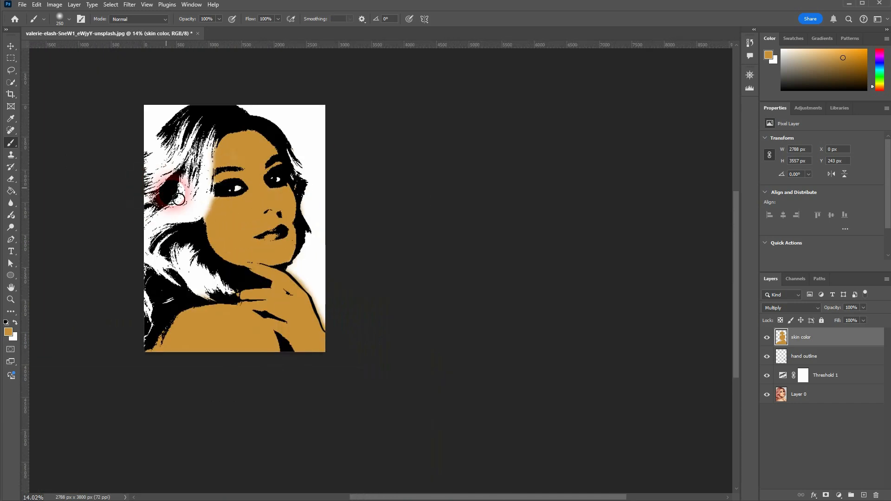
Lower the skin color layer's opacity to 92%
{"action": "scroll", "coordinate": [175, 193], "scroll_direction": "up", "scroll_amount": 2}
{"action": "key", "text": "g"}
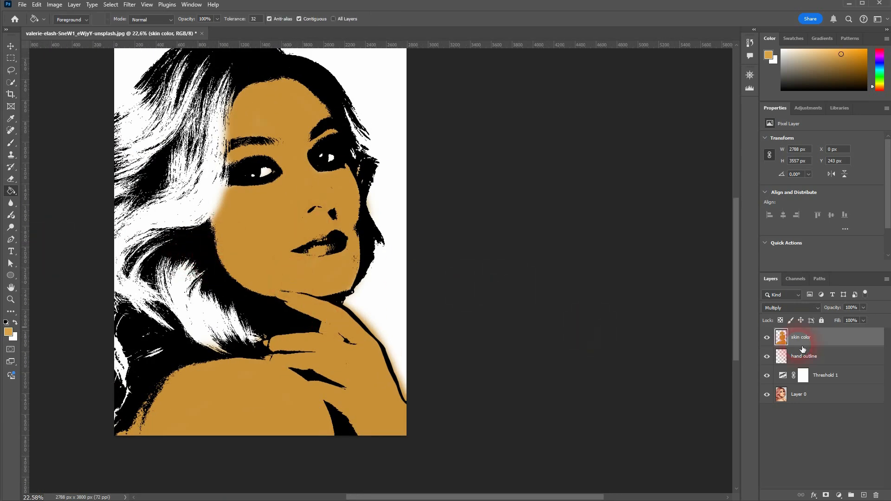
{"action": "left_click_drag", "start_coordinate": [827, 312], "coordinate": [820, 313]}
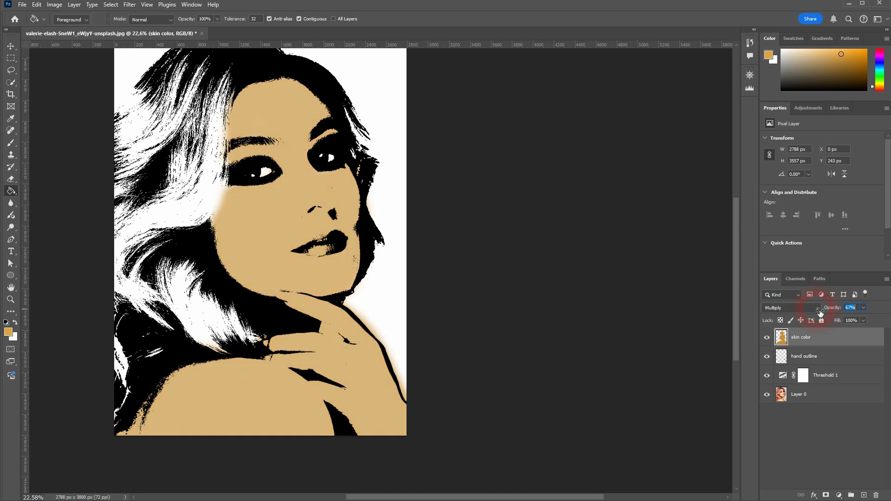
{"action": "left_click_drag", "start_coordinate": [834, 314], "coordinate": [831, 312]}
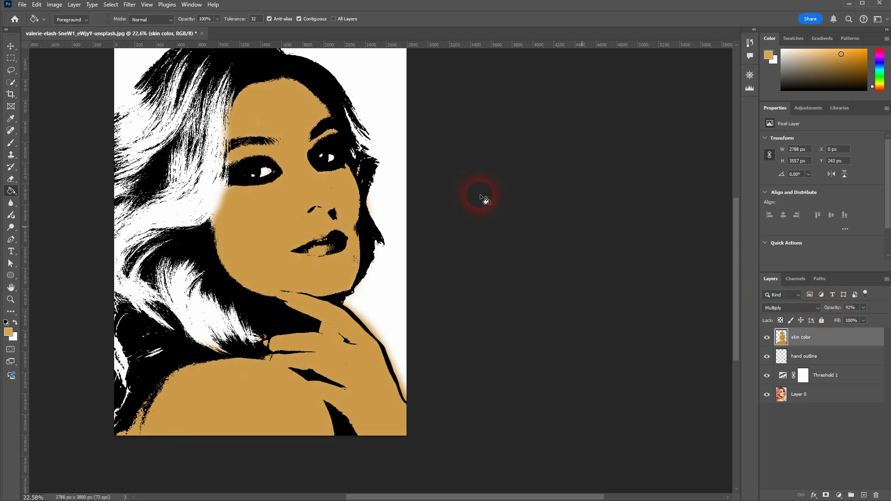
Add a new layer named "hair color" above the skin color layer and set the foreground color to blue 43b1df
{"action": "left_click", "coordinate": [863, 495]}
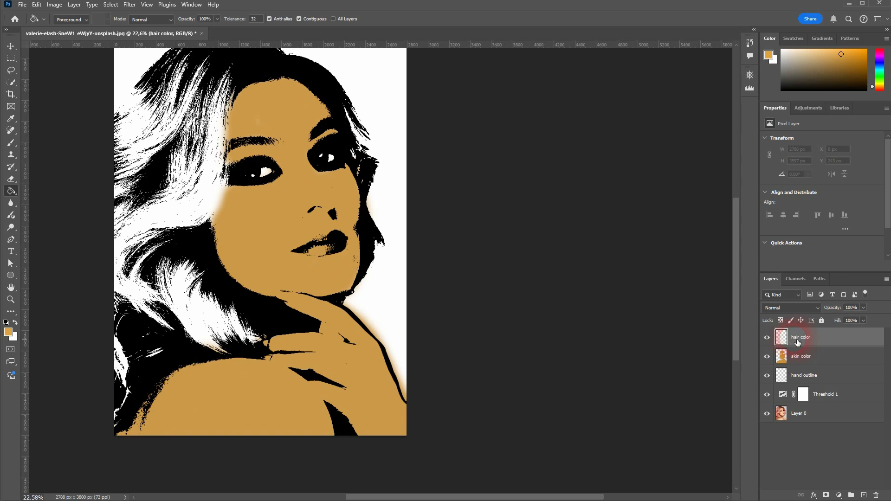
{"action": "left_click", "coordinate": [8, 334]}
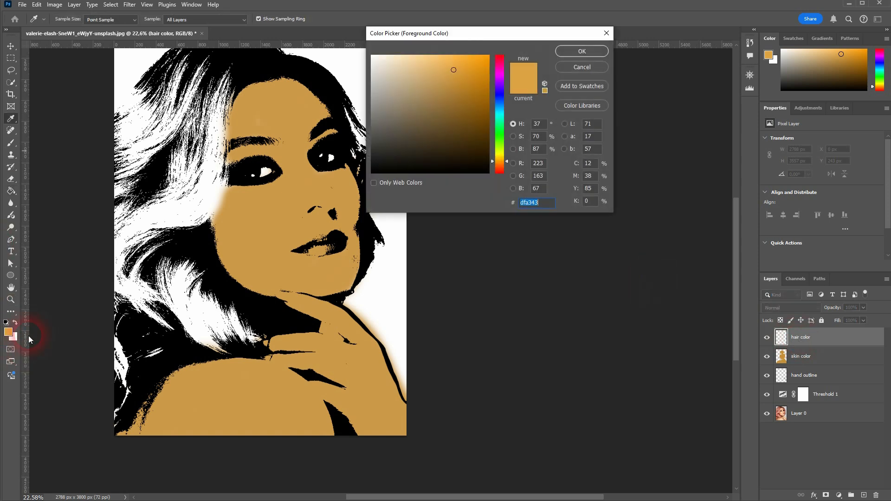
{"action": "left_click_drag", "start_coordinate": [507, 162], "coordinate": [504, 121]}
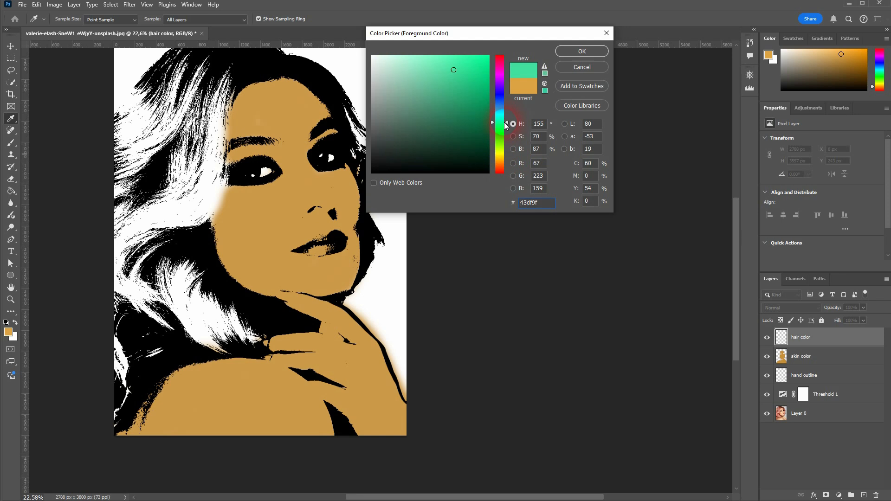
{"action": "mouse_move", "coordinate": [504, 121]}
{"action": "left_mouse_down"}
{"action": "mouse_move", "coordinate": [504, 129]}
{"action": "mouse_move", "coordinate": [499, 109]}
{"action": "left_mouse_up"}
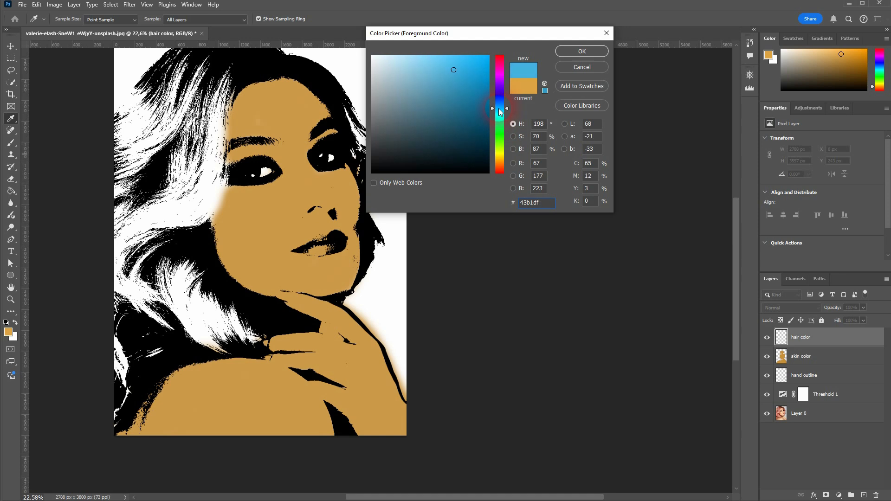
{"action": "left_click", "coordinate": [581, 51]}
{"action": "key", "text": "g"}
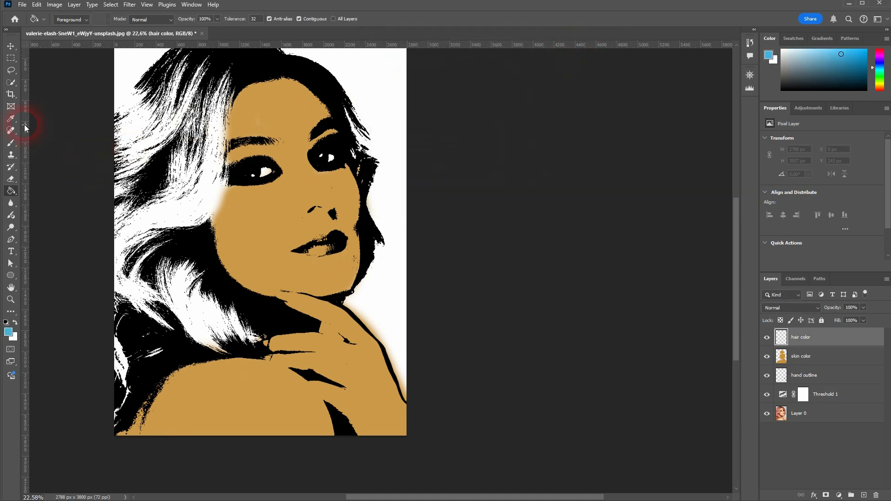
Brush a first blue patch onto the hair beside the face and set the hair color layer to Multiply
{"action": "left_click", "coordinate": [13, 142]}
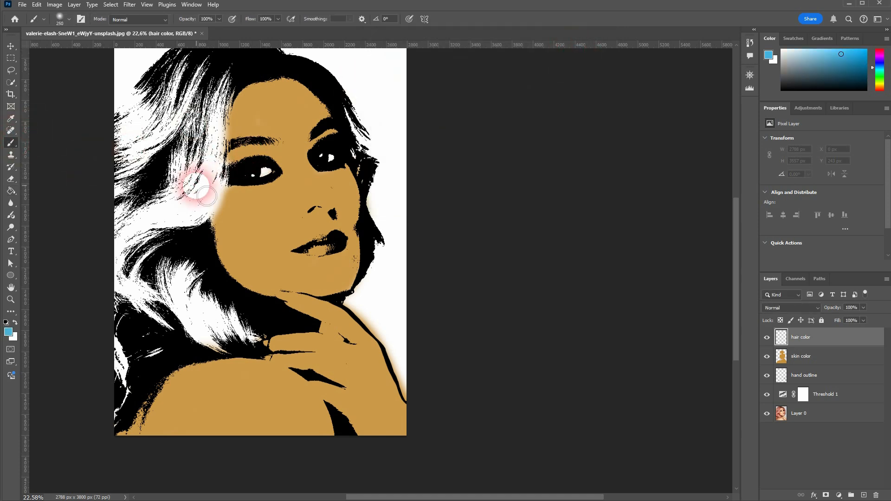
{"action": "mouse_move", "coordinate": [193, 185]}
{"action": "left_mouse_down"}
{"action": "mouse_move", "coordinate": [189, 207]}
{"action": "mouse_move", "coordinate": [155, 219]}
{"action": "mouse_move", "coordinate": [164, 244]}
{"action": "mouse_move", "coordinate": [142, 234]}
{"action": "left_mouse_up"}
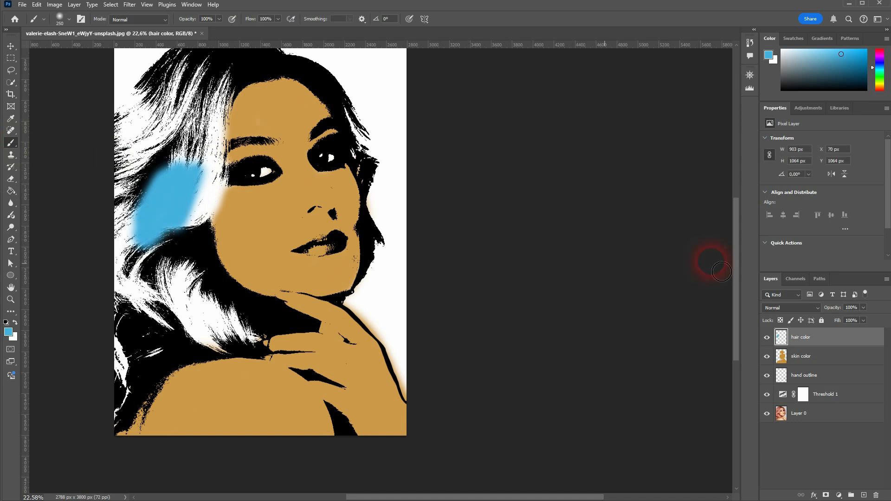
{"action": "left_click", "coordinate": [807, 307]}
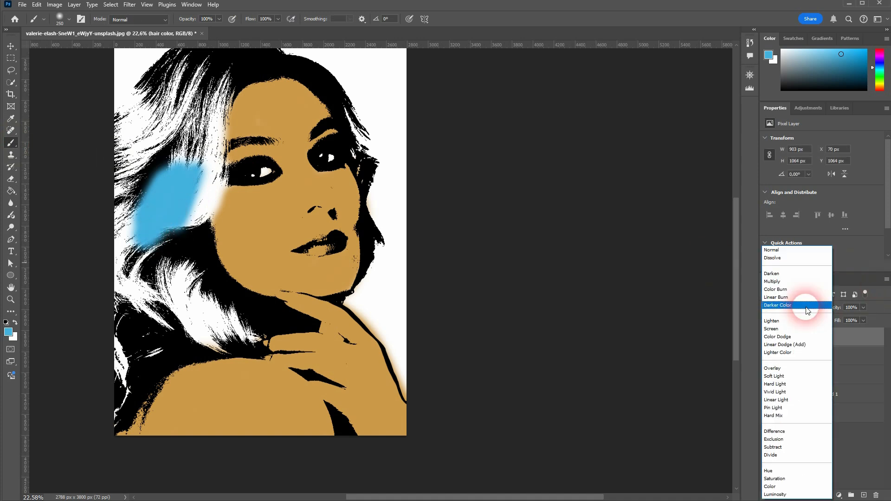
{"action": "left_click", "coordinate": [794, 280]}
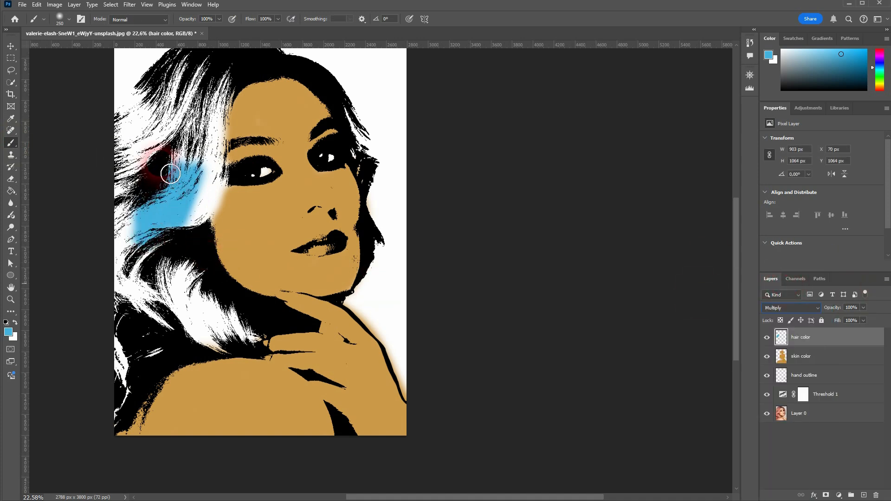
Paint the rest of the hair blue, from the crown down to the strands above the shoulder
{"action": "left_click_drag", "start_coordinate": [200, 121], "coordinate": [207, 88]}
{"action": "scroll", "coordinate": [208, 88], "scroll_direction": "up", "scroll_amount": 3}
{"action": "mouse_move", "coordinate": [210, 145]}
{"action": "left_mouse_down"}
{"action": "mouse_move", "coordinate": [169, 142]}
{"action": "mouse_move", "coordinate": [120, 196]}
{"action": "mouse_move", "coordinate": [134, 218]}
{"action": "mouse_move", "coordinate": [133, 258]}
{"action": "mouse_move", "coordinate": [160, 301]}
{"action": "mouse_move", "coordinate": [132, 361]}
{"action": "mouse_move", "coordinate": [130, 492]}
{"action": "mouse_move", "coordinate": [197, 189]}
{"action": "mouse_move", "coordinate": [247, 135]}
{"action": "mouse_move", "coordinate": [227, 178]}
{"action": "mouse_move", "coordinate": [233, 141]}
{"action": "mouse_move", "coordinate": [194, 281]}
{"action": "mouse_move", "coordinate": [187, 386]}
{"action": "mouse_move", "coordinate": [153, 375]}
{"action": "mouse_move", "coordinate": [152, 429]}
{"action": "mouse_move", "coordinate": [269, 407]}
{"action": "mouse_move", "coordinate": [188, 314]}
{"action": "mouse_move", "coordinate": [200, 382]}
{"action": "mouse_move", "coordinate": [217, 350]}
{"action": "left_mouse_up"}
{"action": "scroll", "coordinate": [203, 240], "scroll_direction": "up", "scroll_amount": 5}
{"action": "mouse_move", "coordinate": [157, 324]}
{"action": "left_mouse_down"}
{"action": "mouse_move", "coordinate": [203, 291]}
{"action": "mouse_move", "coordinate": [242, 73]}
{"action": "mouse_move", "coordinate": [215, 342]}
{"action": "mouse_move", "coordinate": [266, 213]}
{"action": "mouse_move", "coordinate": [234, 308]}
{"action": "mouse_move", "coordinate": [202, 367]}
{"action": "left_mouse_up"}
{"action": "scroll", "coordinate": [202, 367], "scroll_direction": "down", "scroll_amount": 5}
{"action": "scroll", "coordinate": [190, 391], "scroll_direction": "down", "scroll_amount": 3}
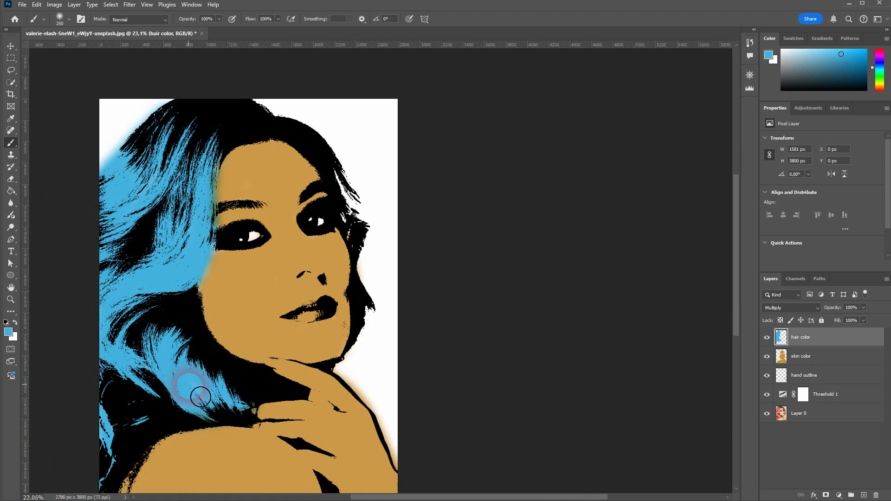
Paint the hair tips next to the fingers blue on the hair color layer
{"action": "scroll", "coordinate": [259, 322], "scroll_direction": "up", "scroll_amount": 4}
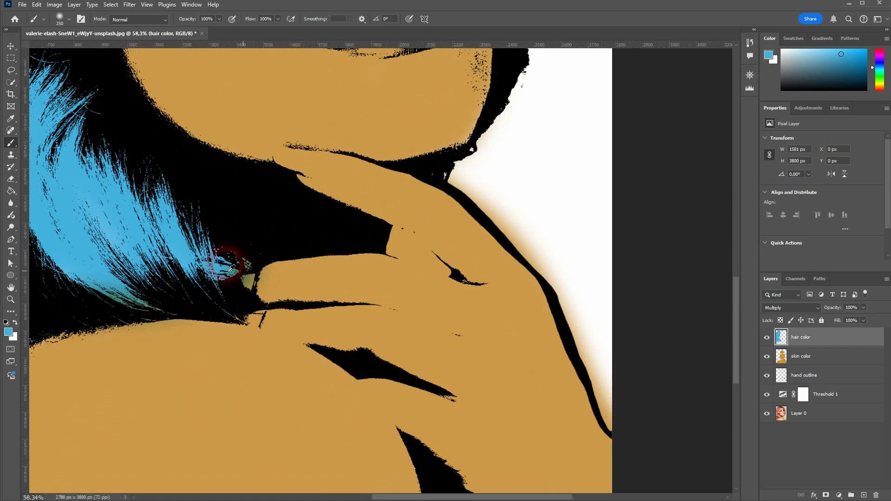
{"action": "scroll", "coordinate": [228, 271], "scroll_direction": "up", "scroll_amount": 1}
{"action": "scroll", "coordinate": [186, 241], "scroll_direction": "up", "scroll_amount": 2}
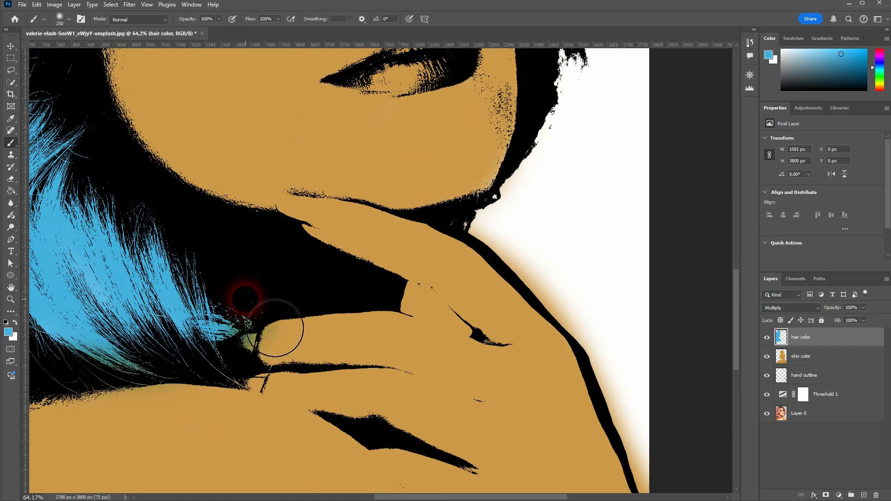
{"action": "mouse_move", "coordinate": [245, 299]}
{"action": "left_mouse_down"}
{"action": "mouse_move", "coordinate": [224, 307]}
{"action": "mouse_move", "coordinate": [226, 298]}
{"action": "left_mouse_up"}
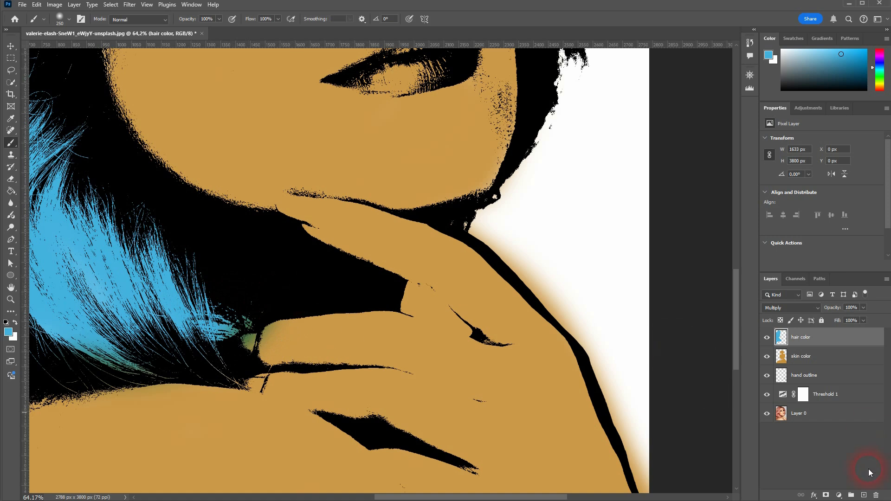
Add a layer mask to the hair color layer and mask the blue off the fingertip with a 100 px brush
{"action": "left_click", "coordinate": [828, 496]}
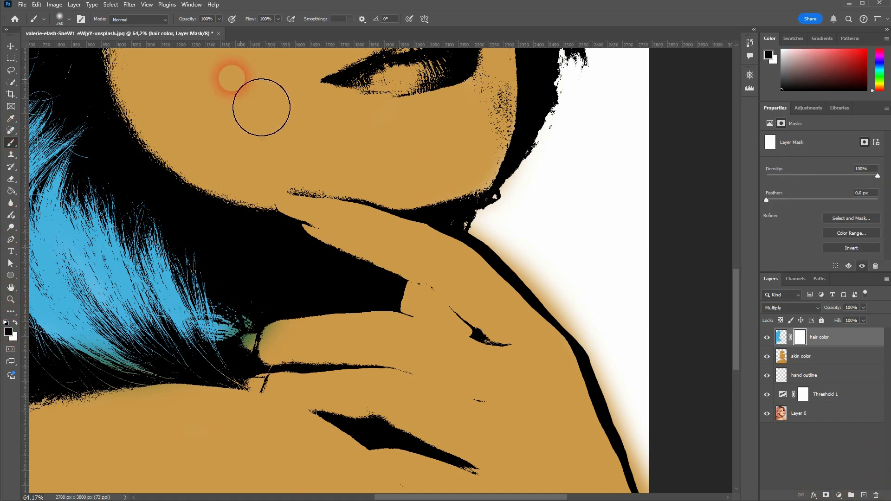
{"action": "left_click", "coordinate": [62, 19]}
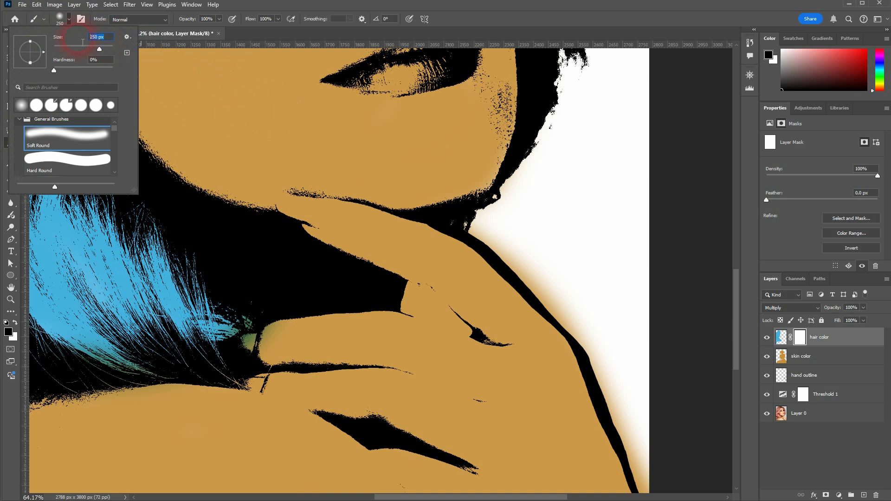
{"action": "type", "text": "100"}
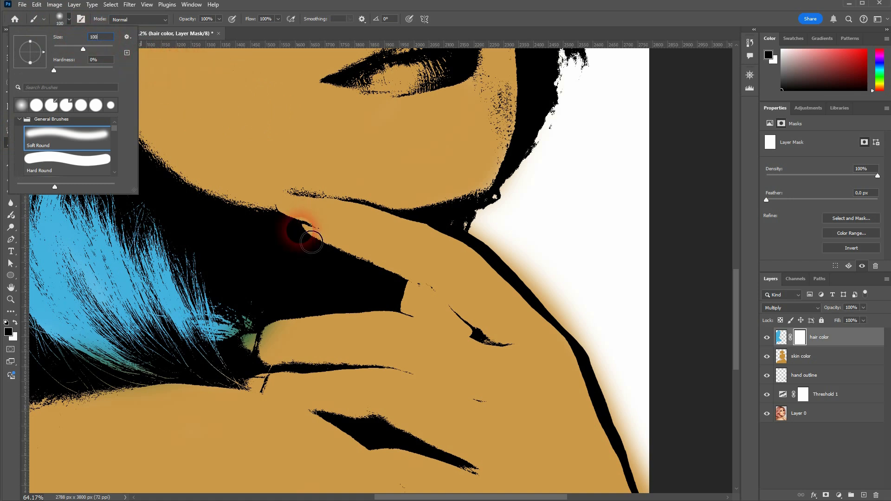
{"action": "key", "text": "Return"}
{"action": "mouse_move", "coordinate": [291, 346]}
{"action": "left_mouse_down"}
{"action": "mouse_move", "coordinate": [264, 354]}
{"action": "mouse_move", "coordinate": [287, 339]}
{"action": "mouse_move", "coordinate": [263, 352]}
{"action": "mouse_move", "coordinate": [287, 352]}
{"action": "mouse_move", "coordinate": [316, 322]}
{"action": "left_mouse_up"}
Add a layer mask to the skin color layer and mask the orange-brown off the hair tips beside the fingers
{"action": "left_click", "coordinate": [810, 359]}
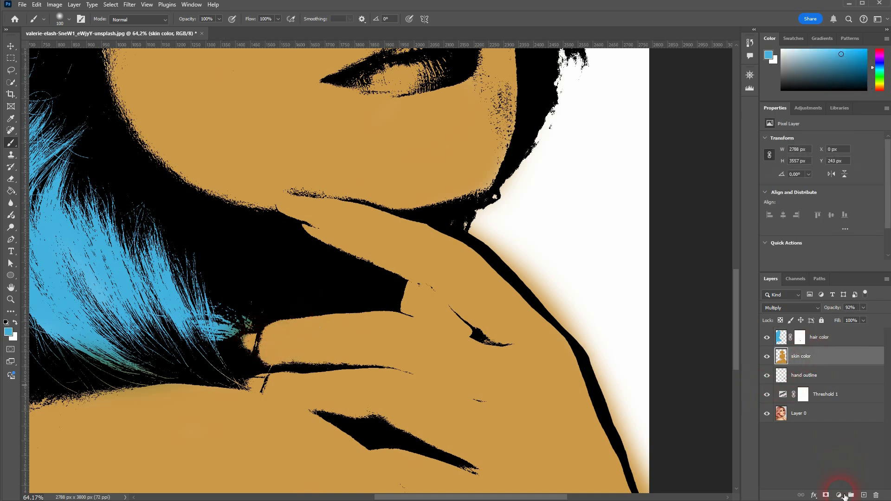
{"action": "left_click", "coordinate": [826, 495]}
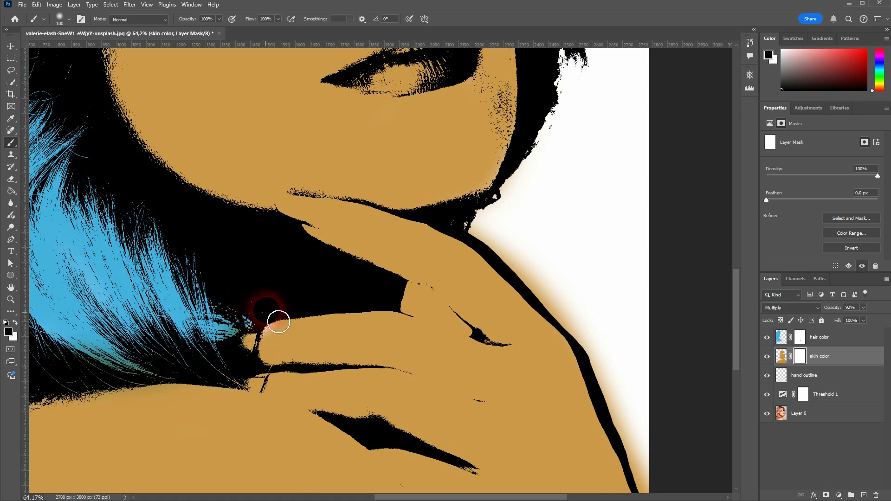
{"action": "key", "text": "ctrl+z"}
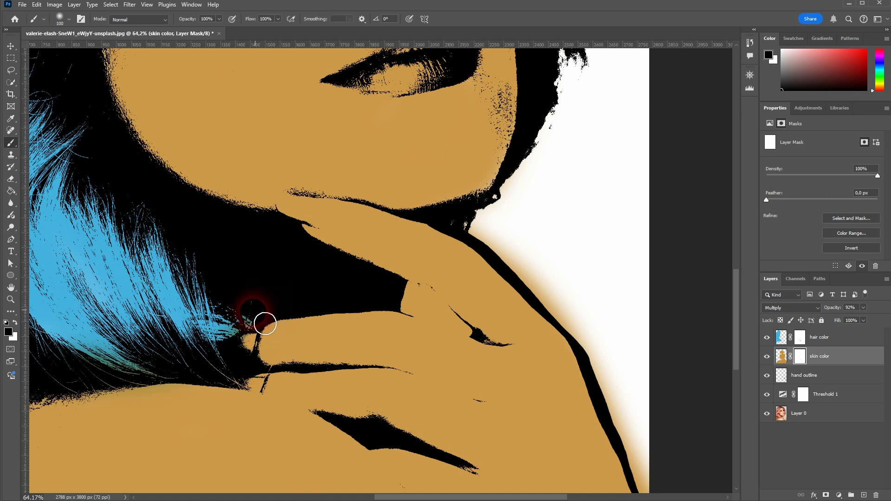
{"action": "left_click_drag", "start_coordinate": [253, 328], "coordinate": [197, 310]}
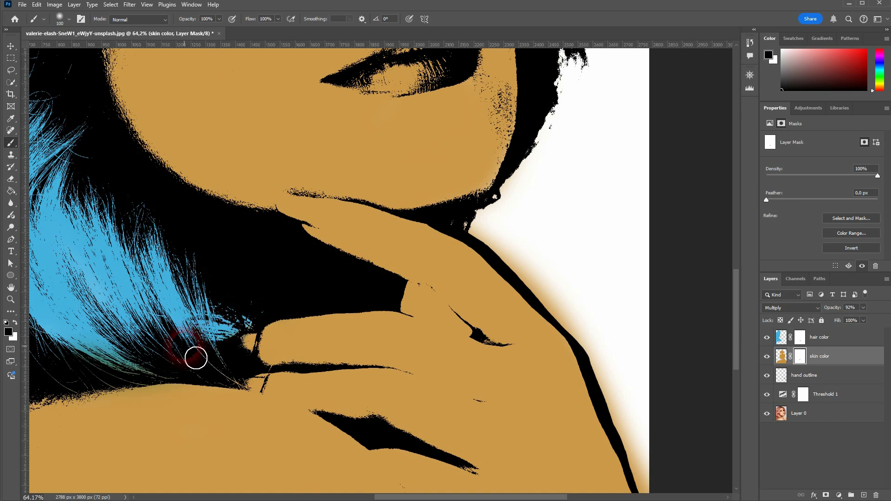
Mask stray blue off the hand and shoulder on the hair color mask, and skin color off the strands above the shoulder
{"action": "left_click", "coordinate": [799, 337]}
{"action": "left_click_drag", "start_coordinate": [288, 384], "coordinate": [270, 370]}
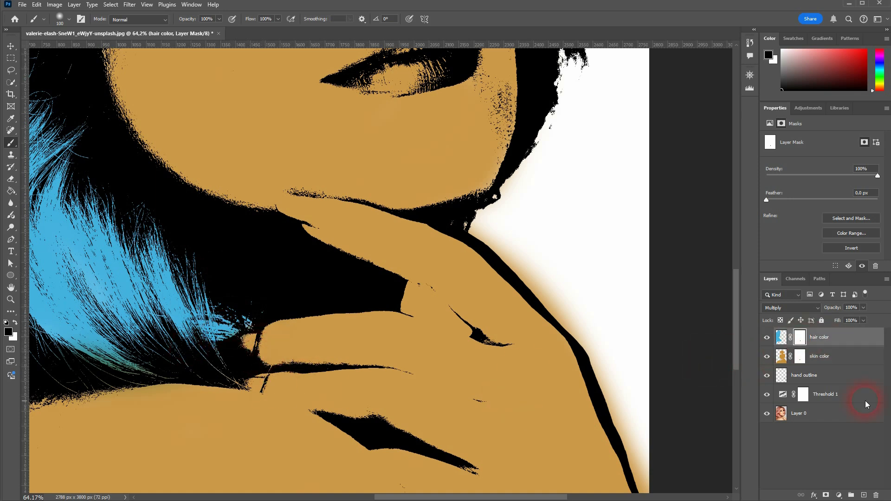
{"action": "left_click", "coordinate": [800, 357]}
{"action": "mouse_move", "coordinate": [108, 364]}
{"action": "left_mouse_down"}
{"action": "mouse_move", "coordinate": [58, 353]}
{"action": "mouse_move", "coordinate": [118, 371]}
{"action": "left_mouse_up"}
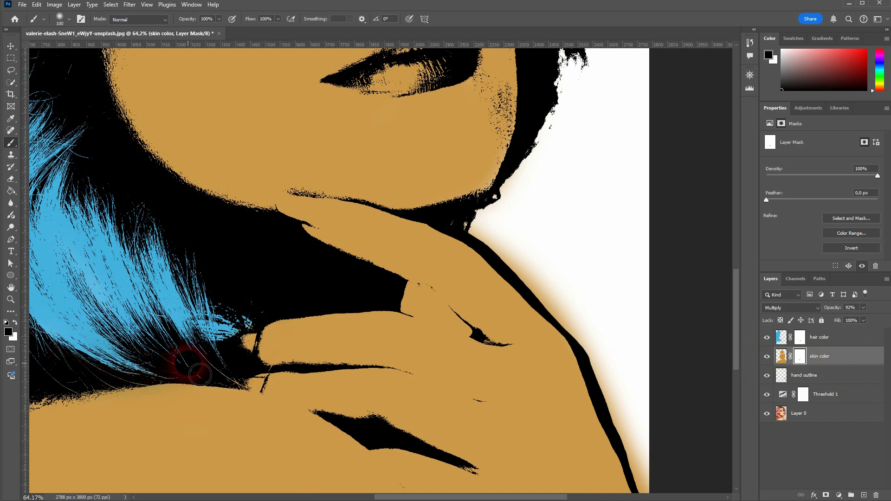
{"action": "mouse_move", "coordinate": [199, 374]}
{"action": "left_mouse_down"}
{"action": "mouse_move", "coordinate": [162, 354]}
{"action": "mouse_move", "coordinate": [128, 312]}
{"action": "left_mouse_up"}
{"action": "scroll", "coordinate": [135, 319], "scroll_direction": "down", "scroll_amount": 5}
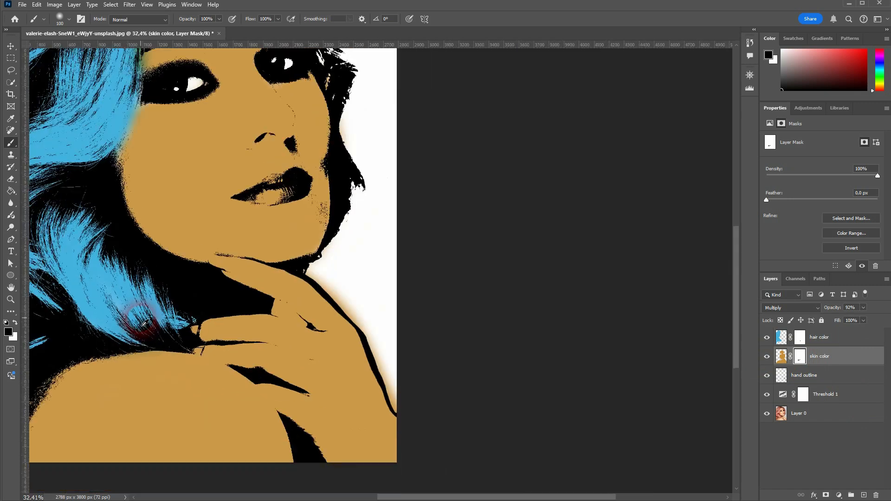
Mask the skin color off the hair strands along the forehead and temple hairline
{"action": "scroll", "coordinate": [51, 374], "scroll_direction": "up", "scroll_amount": 3}
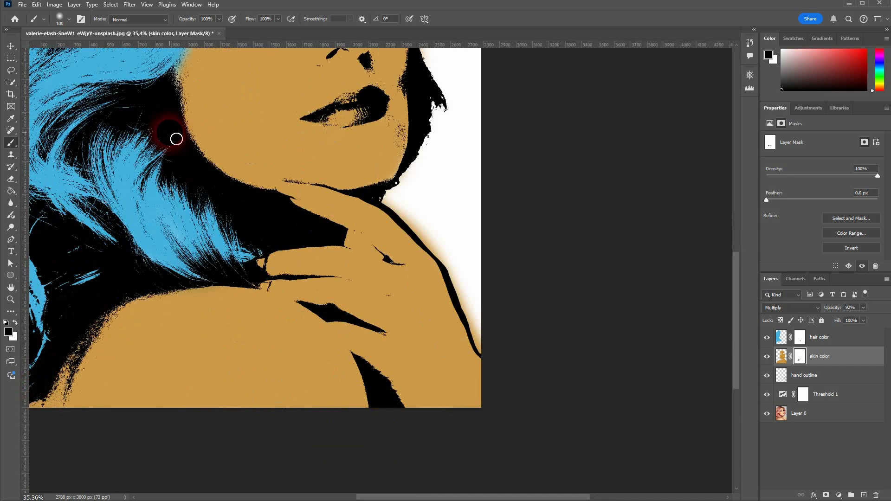
{"action": "scroll", "coordinate": [177, 141], "scroll_direction": "up", "scroll_amount": 10}
{"action": "scroll", "coordinate": [179, 144], "scroll_direction": "up", "scroll_amount": 3}
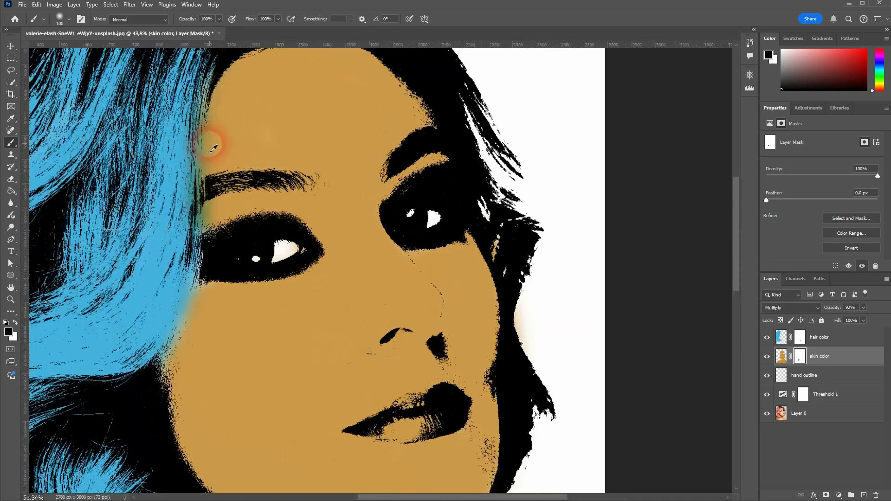
{"action": "scroll", "coordinate": [213, 148], "scroll_direction": "up", "scroll_amount": 3}
{"action": "scroll", "coordinate": [209, 219], "scroll_direction": "up", "scroll_amount": 2}
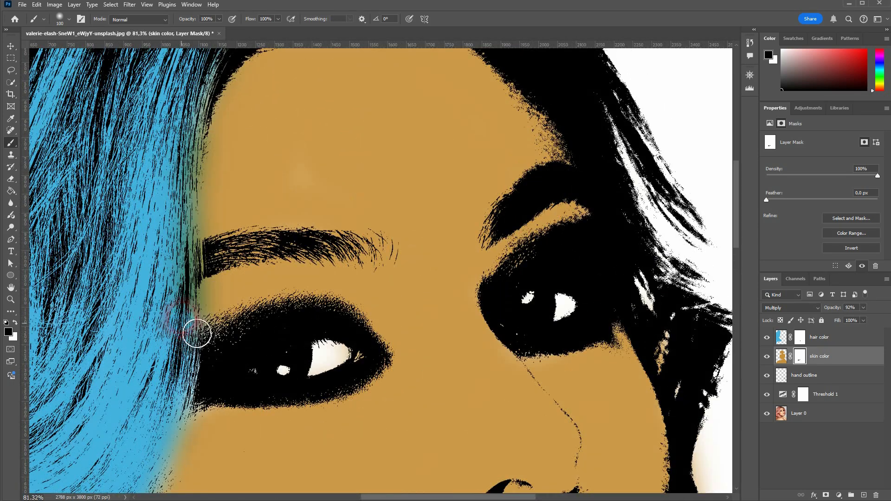
{"action": "mouse_move", "coordinate": [197, 309]}
{"action": "left_mouse_down"}
{"action": "mouse_move", "coordinate": [195, 204]}
{"action": "mouse_move", "coordinate": [211, 126]}
{"action": "mouse_move", "coordinate": [233, 85]}
{"action": "left_mouse_up"}
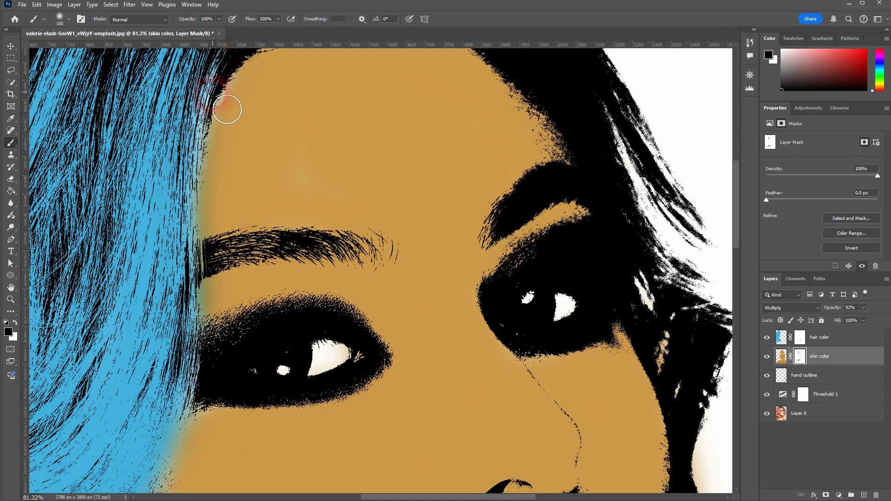
Restore skin color along the forehead hairline on the skin color mask, and clear the blue haze beside the temple on the hair color mask
{"action": "scroll", "coordinate": [232, 116], "scroll_direction": "up", "scroll_amount": 3}
{"action": "key", "text": "x"}
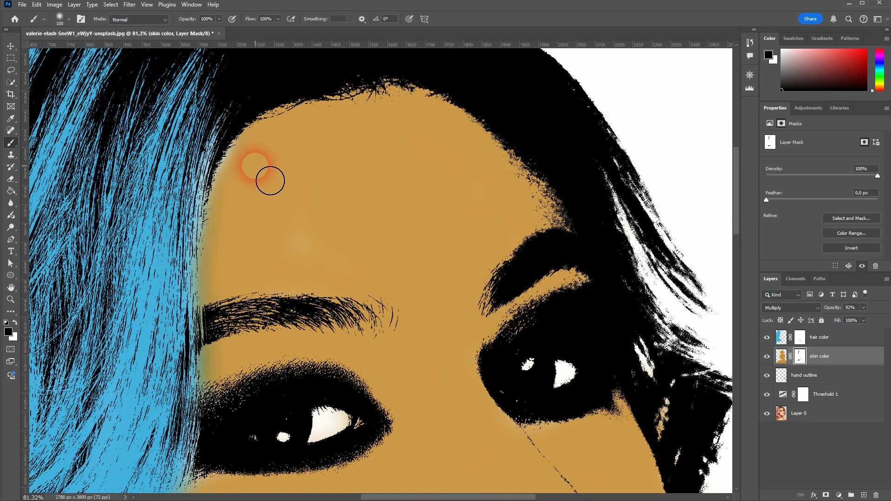
{"action": "mouse_move", "coordinate": [279, 164]}
{"action": "left_mouse_down"}
{"action": "mouse_move", "coordinate": [268, 155]}
{"action": "mouse_move", "coordinate": [259, 165]}
{"action": "mouse_move", "coordinate": [237, 210]}
{"action": "mouse_move", "coordinate": [249, 320]}
{"action": "left_mouse_up"}
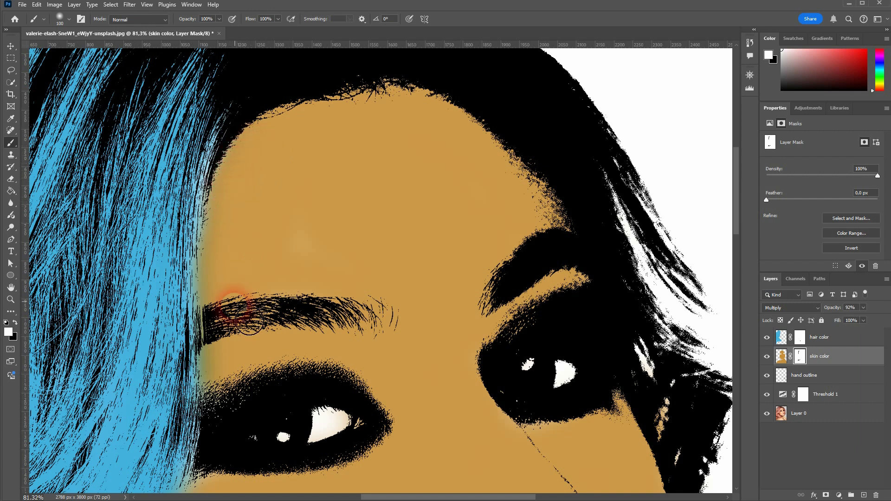
{"action": "left_click", "coordinate": [803, 339]}
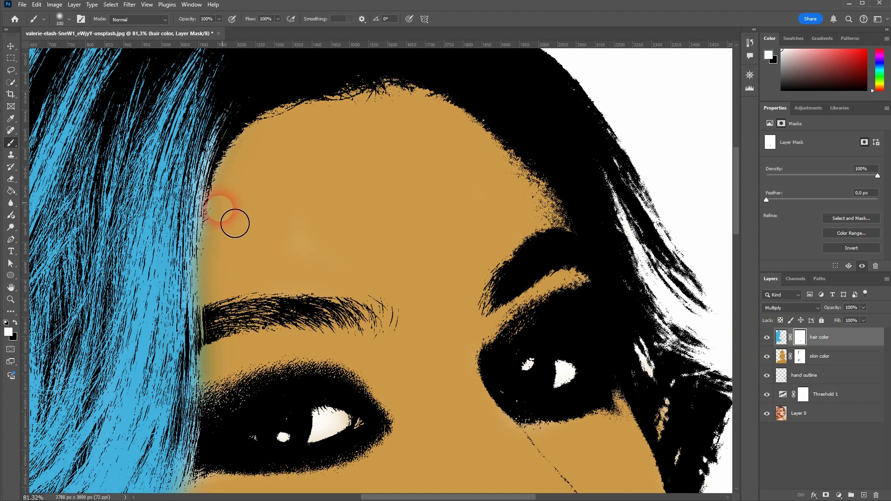
{"action": "mouse_move", "coordinate": [235, 224]}
{"action": "left_mouse_down"}
{"action": "mouse_move", "coordinate": [226, 404]}
{"action": "mouse_move", "coordinate": [235, 336]}
{"action": "mouse_move", "coordinate": [227, 406]}
{"action": "mouse_move", "coordinate": [235, 240]}
{"action": "mouse_move", "coordinate": [223, 308]}
{"action": "mouse_move", "coordinate": [244, 359]}
{"action": "mouse_move", "coordinate": [244, 326]}
{"action": "mouse_move", "coordinate": [196, 310]}
{"action": "left_mouse_up"}
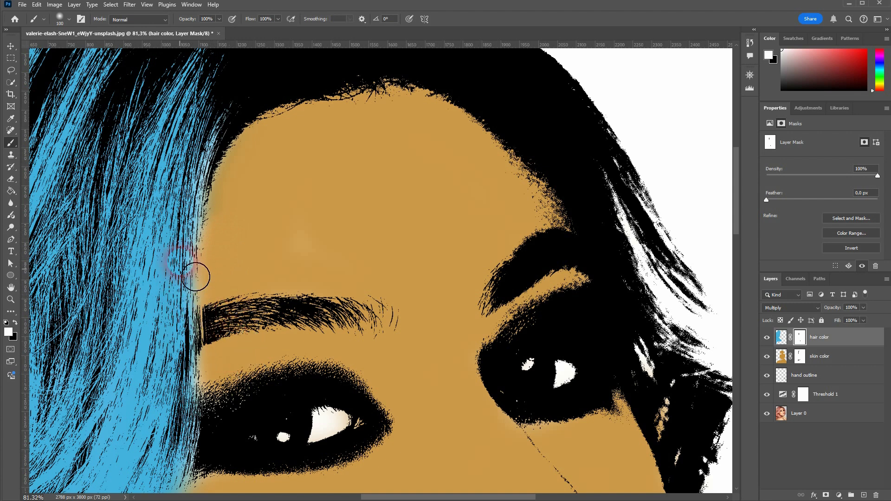
Mask the blue spill off the white background along the upper outer edge of the hair on the hair color mask
{"action": "scroll", "coordinate": [205, 397], "scroll_direction": "down", "scroll_amount": 4}
{"action": "scroll", "coordinate": [205, 396], "scroll_direction": "down", "scroll_amount": 2}
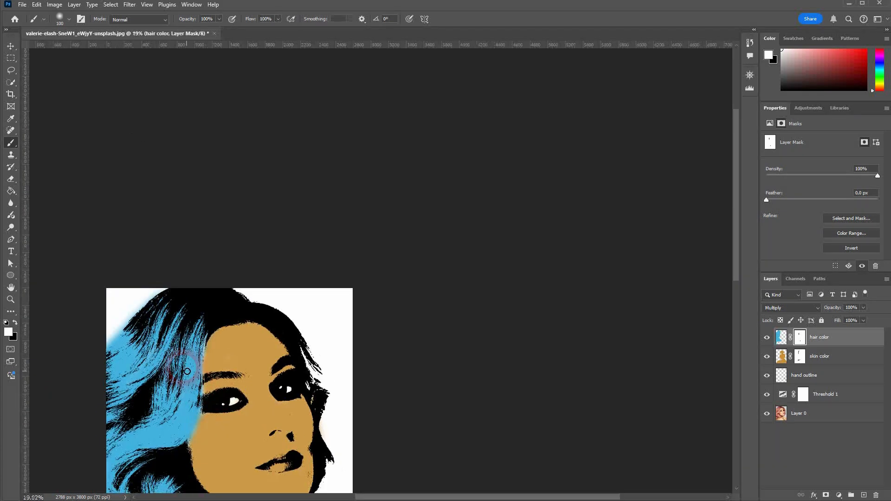
{"action": "scroll", "coordinate": [206, 397], "scroll_direction": "down", "scroll_amount": 2}
{"action": "scroll", "coordinate": [86, 257], "scroll_direction": "up", "scroll_amount": 4}
{"action": "scroll", "coordinate": [86, 257], "scroll_direction": "up", "scroll_amount": 2}
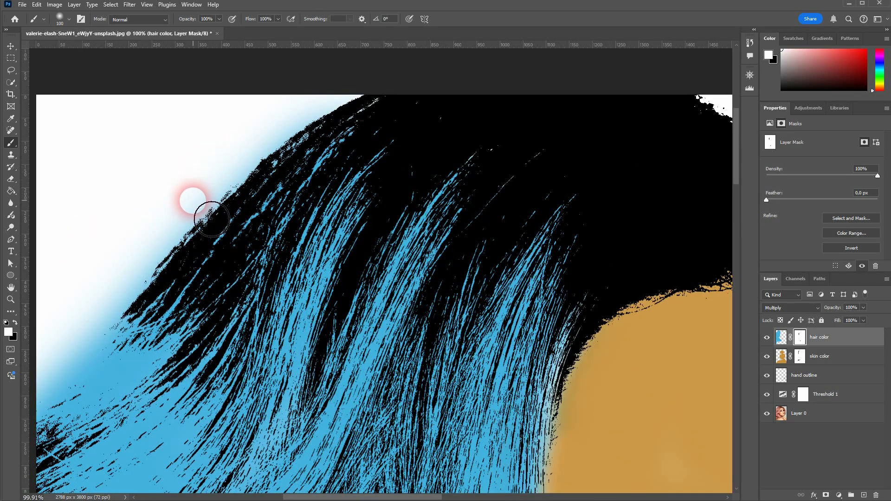
{"action": "key", "text": "x"}
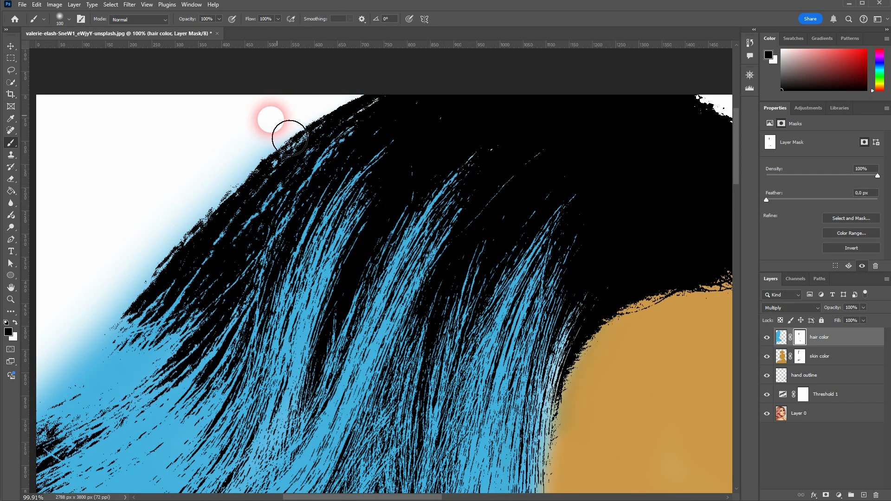
{"action": "mouse_move", "coordinate": [289, 138]}
{"action": "left_mouse_down"}
{"action": "mouse_move", "coordinate": [275, 159]}
{"action": "mouse_move", "coordinate": [292, 151]}
{"action": "mouse_move", "coordinate": [203, 233]}
{"action": "mouse_move", "coordinate": [70, 378]}
{"action": "mouse_move", "coordinate": [48, 415]}
{"action": "mouse_move", "coordinate": [219, 188]}
{"action": "left_mouse_up"}
{"action": "key", "text": "ctrl+0"}
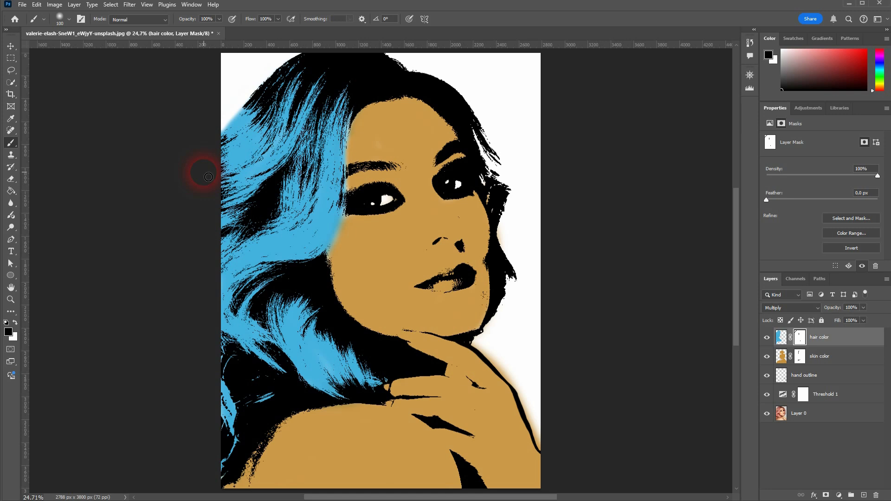
Mask the orange-brown spill off the white background outside the hand outline and below the chin on the skin color mask
{"action": "scroll", "coordinate": [591, 469], "scroll_direction": "up", "scroll_amount": 5}
{"action": "left_click", "coordinate": [801, 358]}
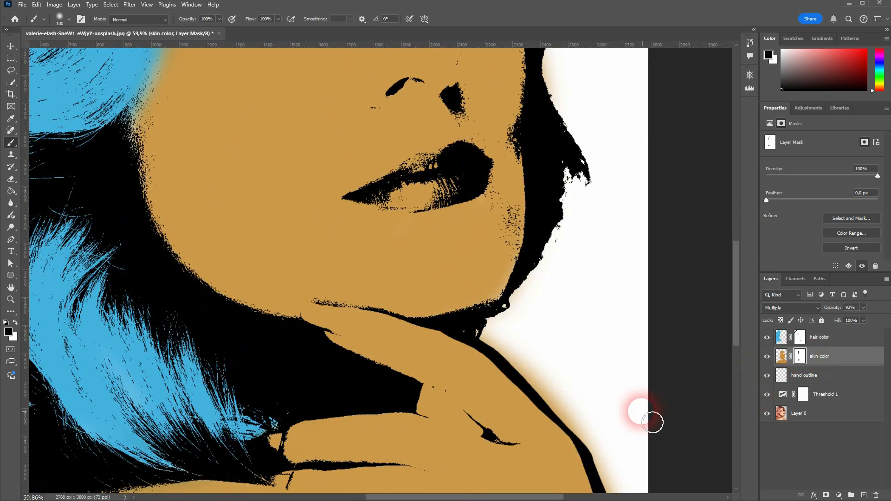
{"action": "scroll", "coordinate": [653, 422], "scroll_direction": "down", "scroll_amount": 5}
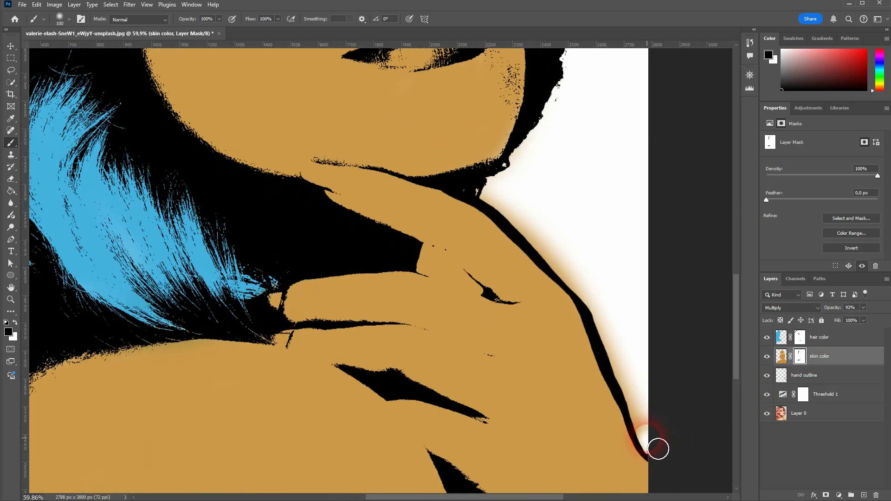
{"action": "mouse_move", "coordinate": [658, 450]}
{"action": "left_mouse_down"}
{"action": "mouse_move", "coordinate": [609, 321]}
{"action": "mouse_move", "coordinate": [566, 264]}
{"action": "mouse_move", "coordinate": [488, 195]}
{"action": "mouse_move", "coordinate": [554, 246]}
{"action": "mouse_move", "coordinate": [576, 283]}
{"action": "mouse_move", "coordinate": [638, 319]}
{"action": "mouse_move", "coordinate": [617, 240]}
{"action": "mouse_move", "coordinate": [554, 294]}
{"action": "mouse_move", "coordinate": [513, 348]}
{"action": "mouse_move", "coordinate": [518, 360]}
{"action": "left_mouse_up"}
{"action": "scroll", "coordinate": [617, 240], "scroll_direction": "up", "scroll_amount": 2}
{"action": "key", "text": "ctrl+0"}
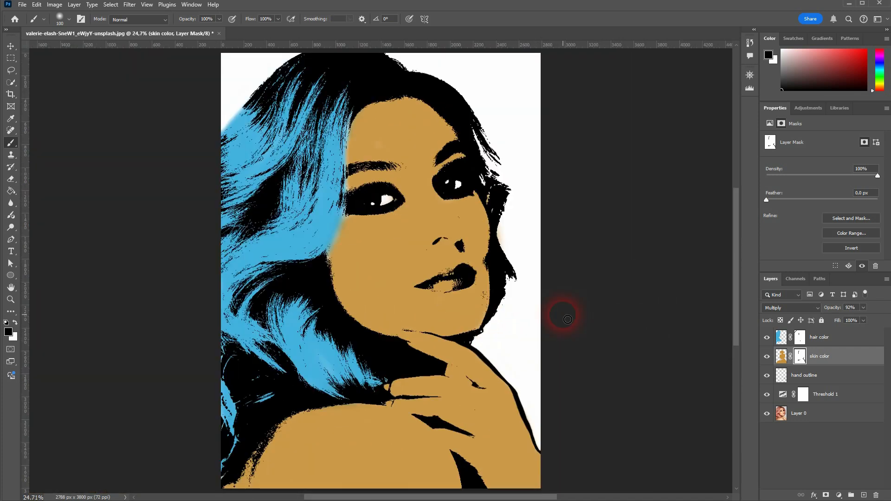
Add a new layer named "background color" above the hair color layer
{"action": "scroll", "coordinate": [459, 285], "scroll_direction": "down", "scroll_amount": 3}
{"action": "scroll", "coordinate": [474, 290], "scroll_direction": "up", "scroll_amount": 2}
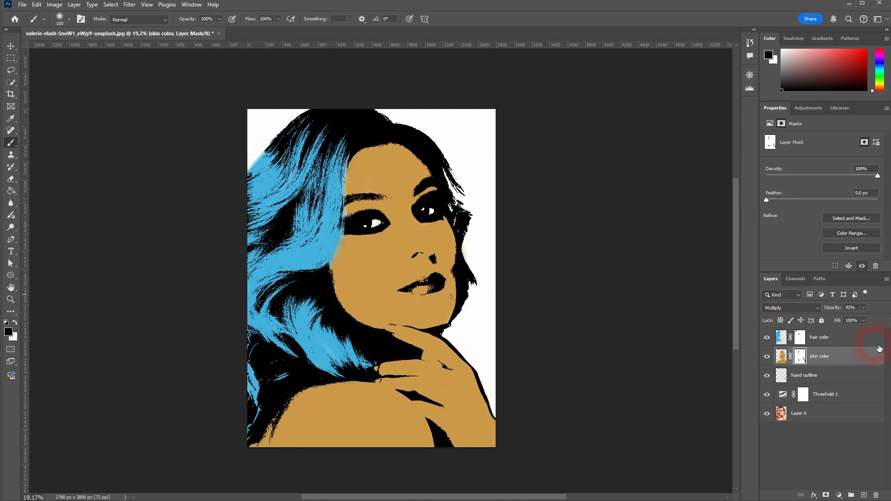
{"action": "left_click", "coordinate": [821, 339]}
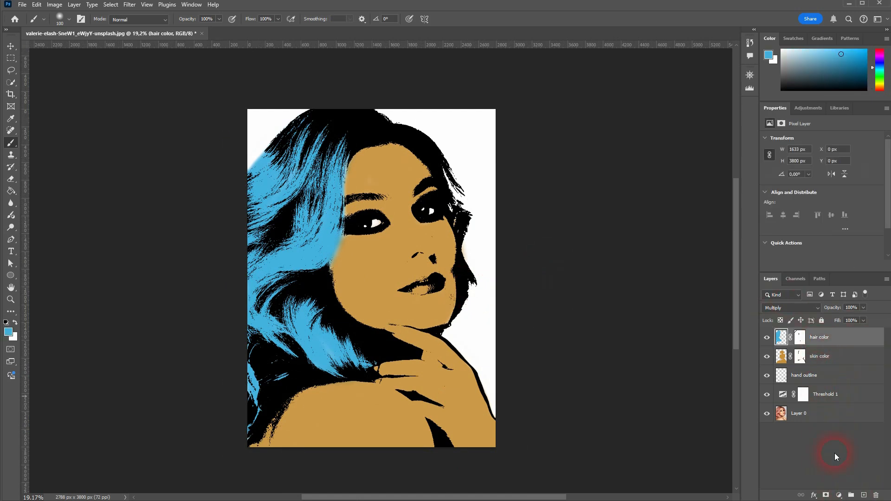
{"action": "left_click", "coordinate": [864, 496]}
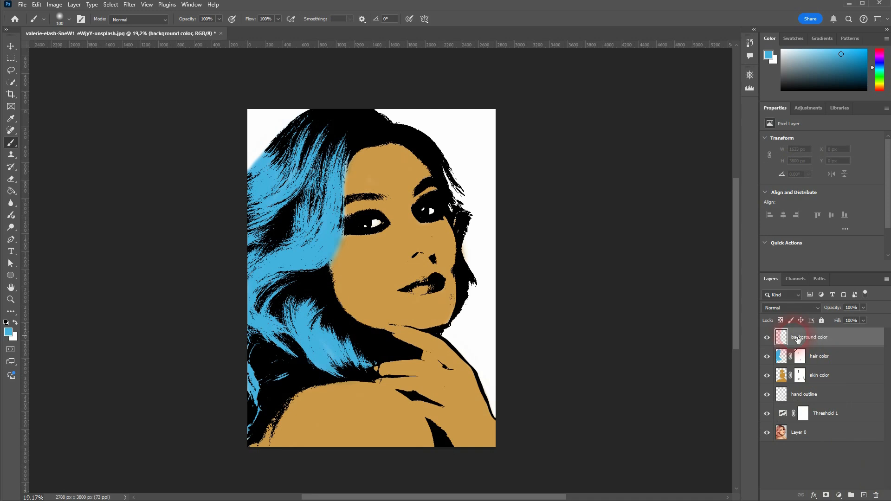
Set the foreground color to the pinkish red df4361
{"action": "left_click", "coordinate": [11, 192]}
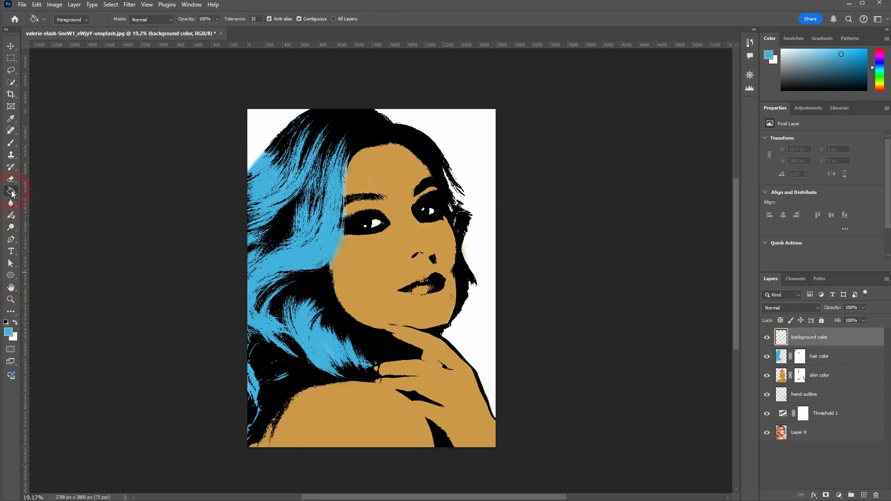
{"action": "left_click", "coordinate": [8, 332]}
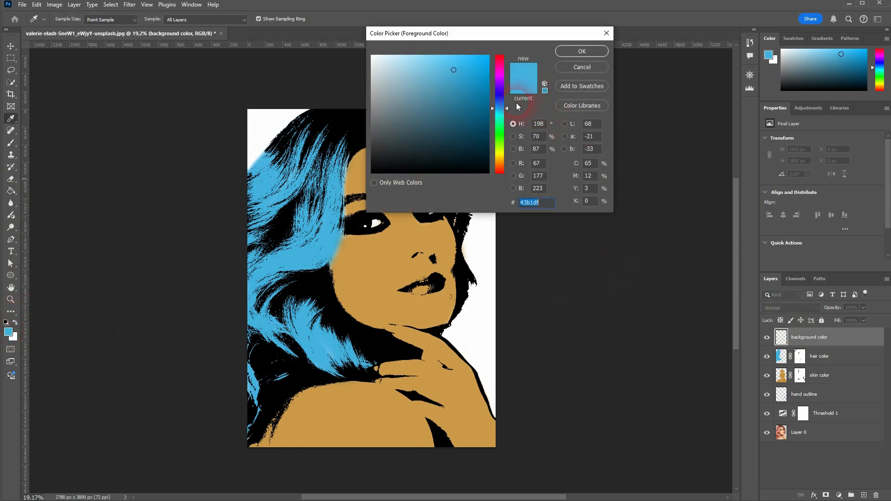
{"action": "left_click_drag", "start_coordinate": [508, 107], "coordinate": [507, 60]}
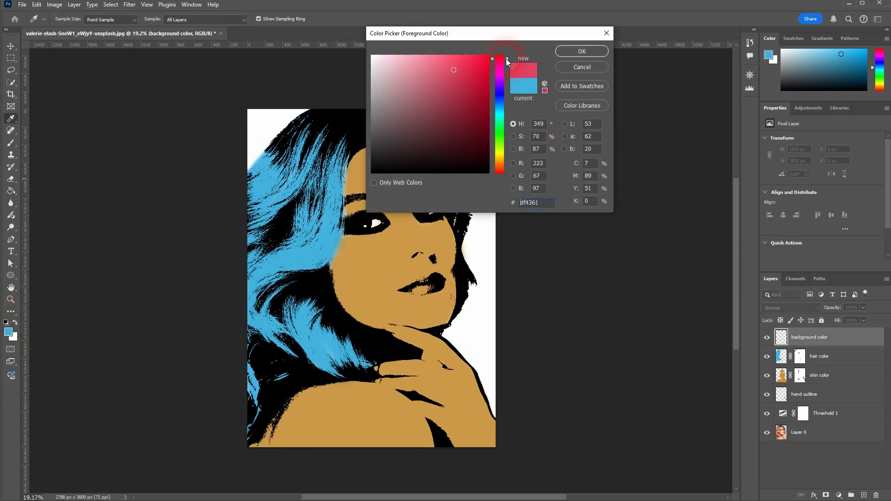
{"action": "left_click", "coordinate": [595, 52]}
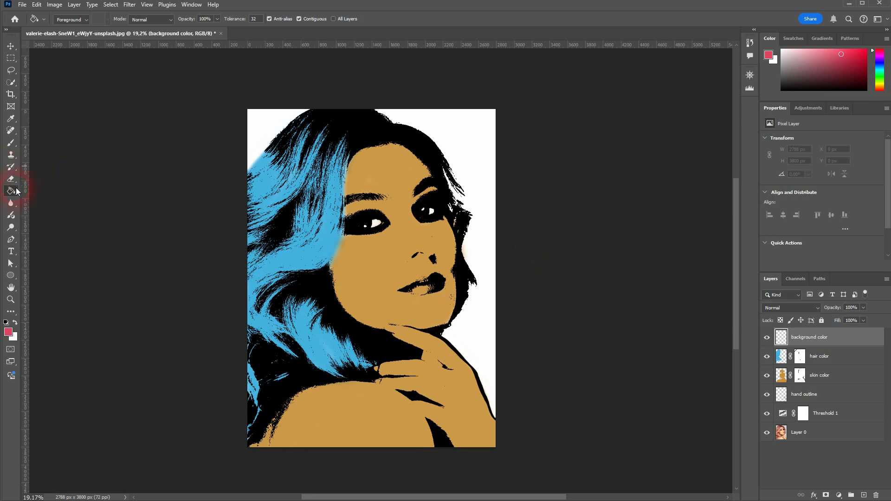
Paint pinkish red over the background beyond the forehead, cheek and hand with a 250 px soft brush
{"action": "left_click", "coordinate": [12, 142]}
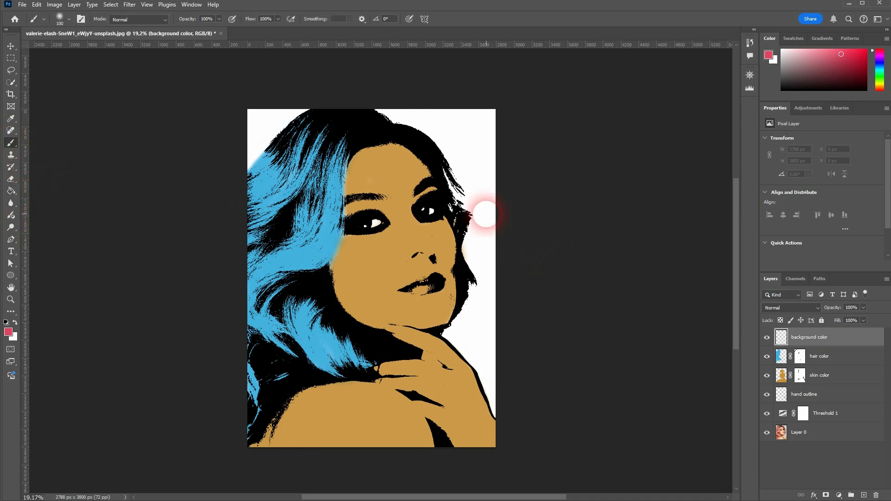
{"action": "left_click", "coordinate": [56, 19]}
{"action": "type", "text": "250"}
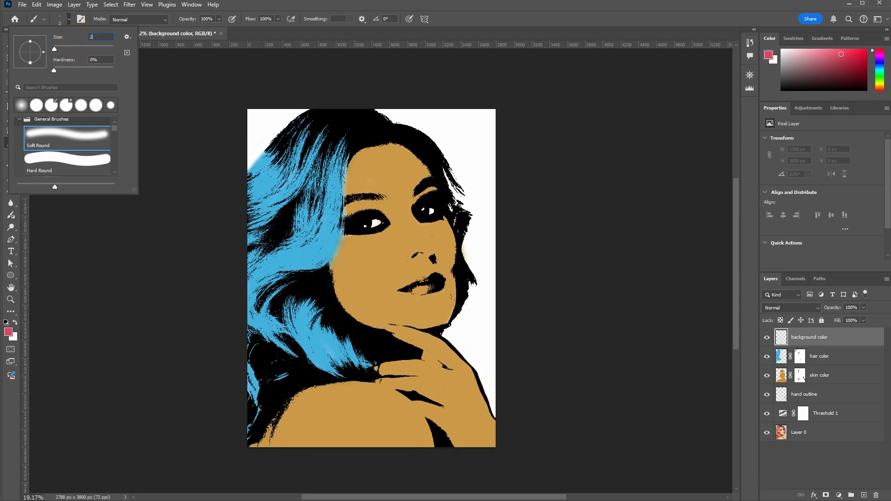
{"action": "key", "text": "Return"}
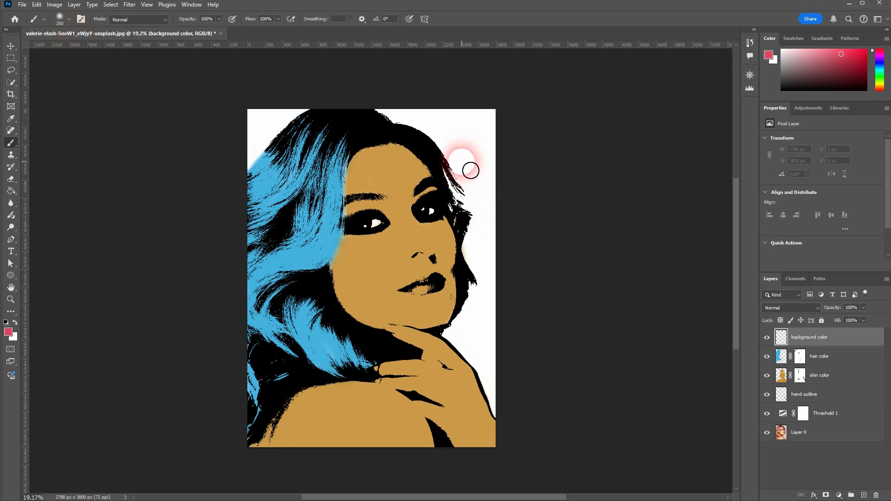
{"action": "mouse_move", "coordinate": [496, 352]}
{"action": "left_mouse_down"}
{"action": "mouse_move", "coordinate": [505, 376]}
{"action": "mouse_move", "coordinate": [499, 221]}
{"action": "mouse_move", "coordinate": [455, 114]}
{"action": "mouse_move", "coordinate": [451, 140]}
{"action": "mouse_move", "coordinate": [424, 124]}
{"action": "mouse_move", "coordinate": [432, 115]}
{"action": "mouse_move", "coordinate": [419, 116]}
{"action": "mouse_move", "coordinate": [503, 134]}
{"action": "mouse_move", "coordinate": [493, 131]}
{"action": "mouse_move", "coordinate": [477, 149]}
{"action": "mouse_move", "coordinate": [495, 255]}
{"action": "mouse_move", "coordinate": [497, 336]}
{"action": "left_mouse_up"}
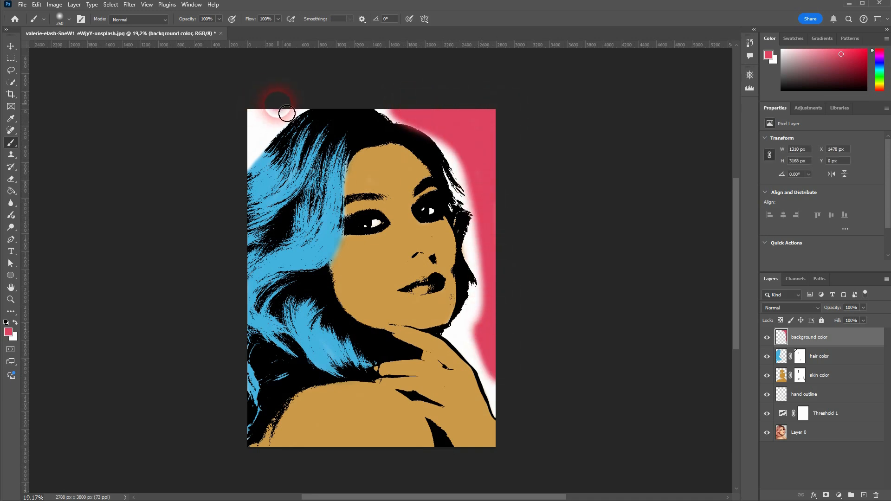
Paint the background in the corner beside the blue hair up to the hair edge, and over the area above the crown
{"action": "scroll", "coordinate": [257, 110], "scroll_direction": "up", "scroll_amount": 6}
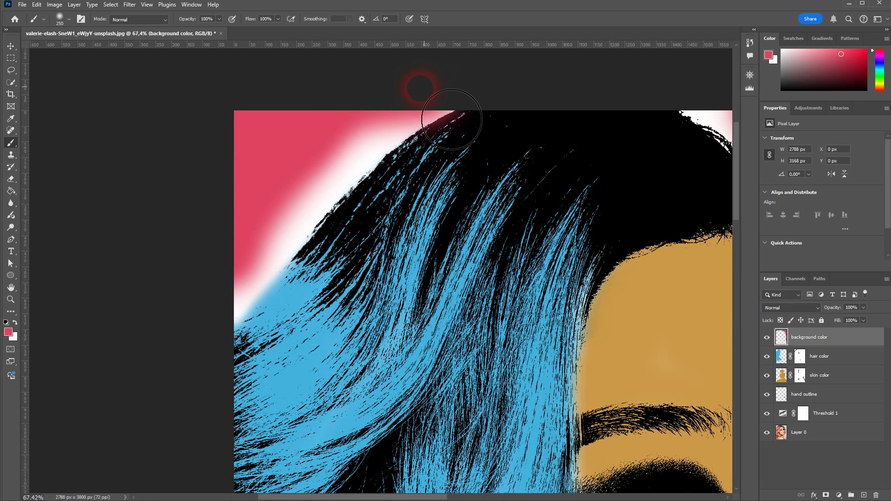
{"action": "mouse_move", "coordinate": [451, 120]}
{"action": "left_mouse_down"}
{"action": "mouse_move", "coordinate": [270, 293]}
{"action": "mouse_move", "coordinate": [171, 340]}
{"action": "left_mouse_up"}
{"action": "mouse_move", "coordinate": [468, 116]}
{"action": "left_mouse_down"}
{"action": "mouse_move", "coordinate": [362, 203]}
{"action": "mouse_move", "coordinate": [236, 352]}
{"action": "left_mouse_up"}
{"action": "left_click_drag", "start_coordinate": [460, 213], "coordinate": [425, 214]}
{"action": "left_click_drag", "start_coordinate": [670, 168], "coordinate": [696, 168]}
{"action": "mouse_move", "coordinate": [556, 173]}
{"action": "left_mouse_down"}
{"action": "mouse_move", "coordinate": [654, 217]}
{"action": "mouse_move", "coordinate": [542, 168]}
{"action": "left_mouse_up"}
Set the background color layer's blend mode to Multiply
{"action": "left_click", "coordinate": [797, 308]}
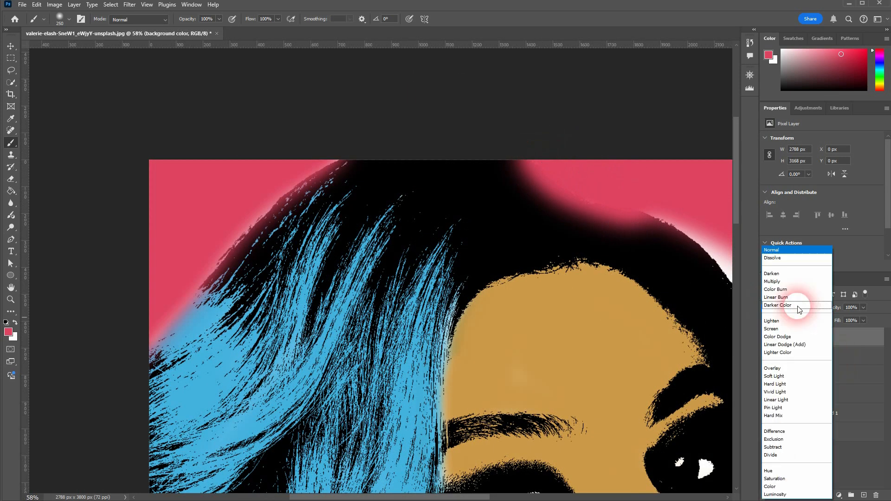
{"action": "left_click", "coordinate": [780, 279]}
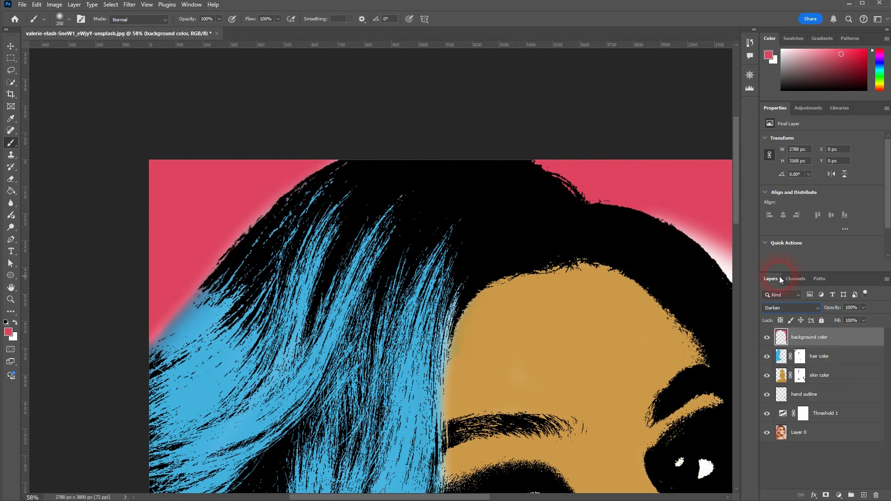
{"action": "left_click", "coordinate": [792, 308]}
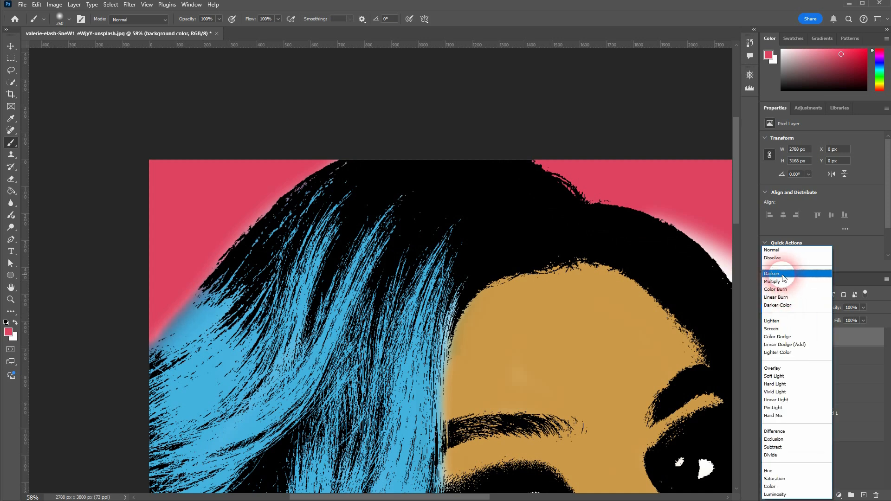
{"action": "left_click", "coordinate": [784, 282]}
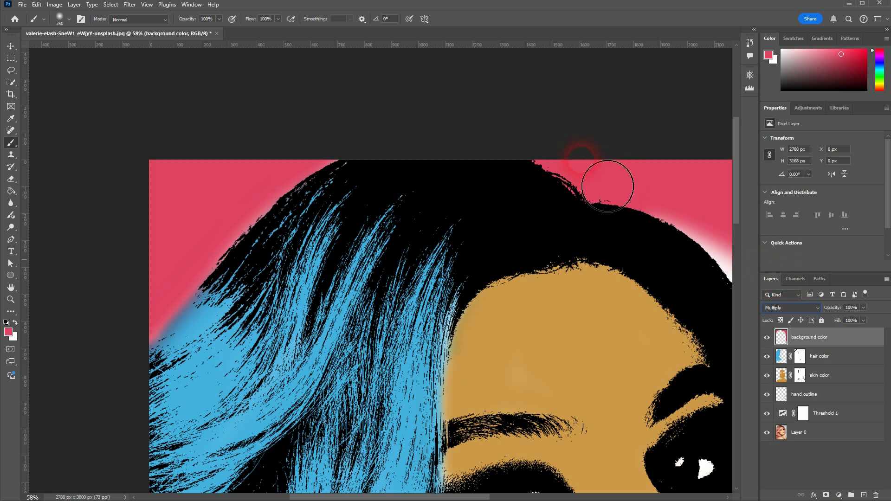
Fill the remaining white background with pinkish red along the dark hair strands from the crown down past the cheek
{"action": "mouse_move", "coordinate": [687, 267]}
{"action": "left_mouse_down"}
{"action": "mouse_move", "coordinate": [202, 243]}
{"action": "mouse_move", "coordinate": [332, 352]}
{"action": "mouse_move", "coordinate": [344, 384]}
{"action": "mouse_move", "coordinate": [348, 354]}
{"action": "left_mouse_up"}
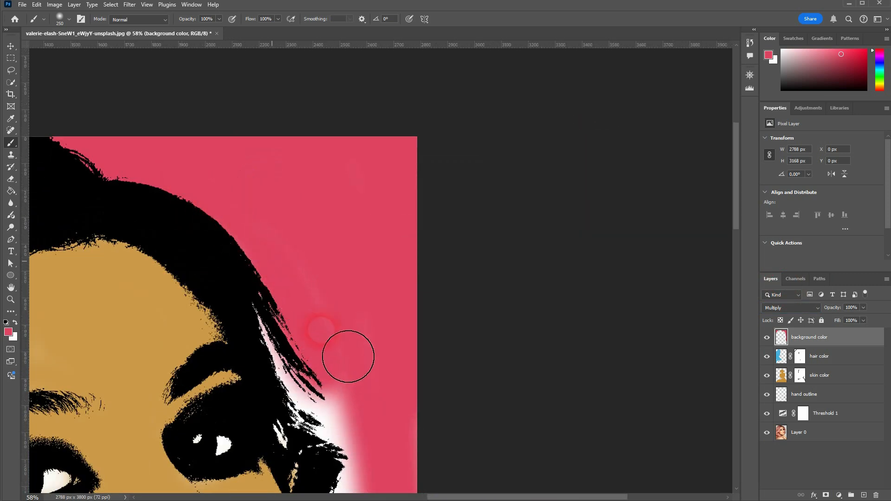
{"action": "scroll", "coordinate": [332, 297], "scroll_direction": "down", "scroll_amount": 3}
{"action": "mouse_move", "coordinate": [316, 243]}
{"action": "left_mouse_down"}
{"action": "mouse_move", "coordinate": [295, 225]}
{"action": "mouse_move", "coordinate": [328, 334]}
{"action": "mouse_move", "coordinate": [357, 385]}
{"action": "left_mouse_up"}
{"action": "left_click_drag", "start_coordinate": [297, 358], "coordinate": [352, 397]}
{"action": "scroll", "coordinate": [343, 339], "scroll_direction": "down", "scroll_amount": 9}
{"action": "left_click_drag", "start_coordinate": [317, 222], "coordinate": [361, 394]}
{"action": "scroll", "coordinate": [361, 353], "scroll_direction": "down", "scroll_amount": 6}
{"action": "mouse_move", "coordinate": [358, 294]}
{"action": "left_mouse_down"}
{"action": "mouse_move", "coordinate": [361, 302]}
{"action": "mouse_move", "coordinate": [368, 261]}
{"action": "mouse_move", "coordinate": [367, 320]}
{"action": "left_mouse_up"}
Paint pinkish red over the remaining white background between the chin, the dark hair tips and the hand outline
{"action": "scroll", "coordinate": [360, 232], "scroll_direction": "down", "scroll_amount": 6}
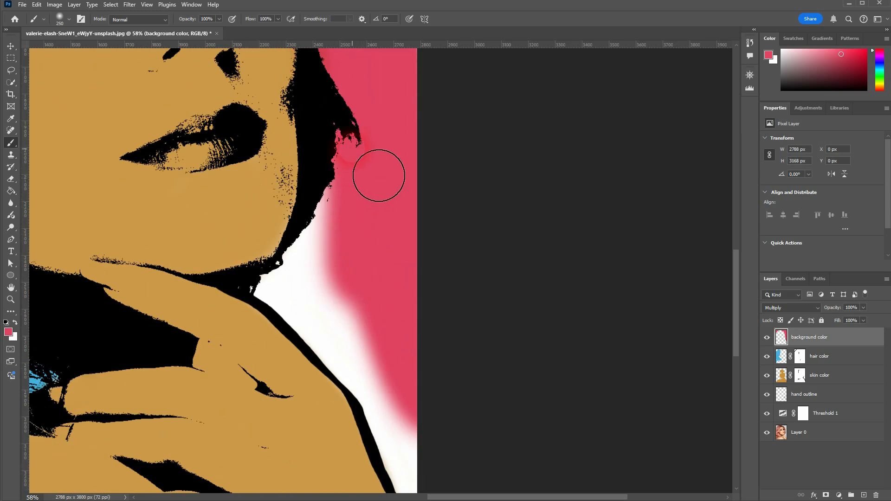
{"action": "left_click_drag", "start_coordinate": [330, 188], "coordinate": [311, 255]}
{"action": "mouse_move", "coordinate": [338, 282]}
{"action": "left_mouse_down"}
{"action": "mouse_move", "coordinate": [380, 360]}
{"action": "mouse_move", "coordinate": [325, 308]}
{"action": "mouse_move", "coordinate": [376, 252]}
{"action": "left_mouse_up"}
{"action": "scroll", "coordinate": [394, 274], "scroll_direction": "down", "scroll_amount": 5}
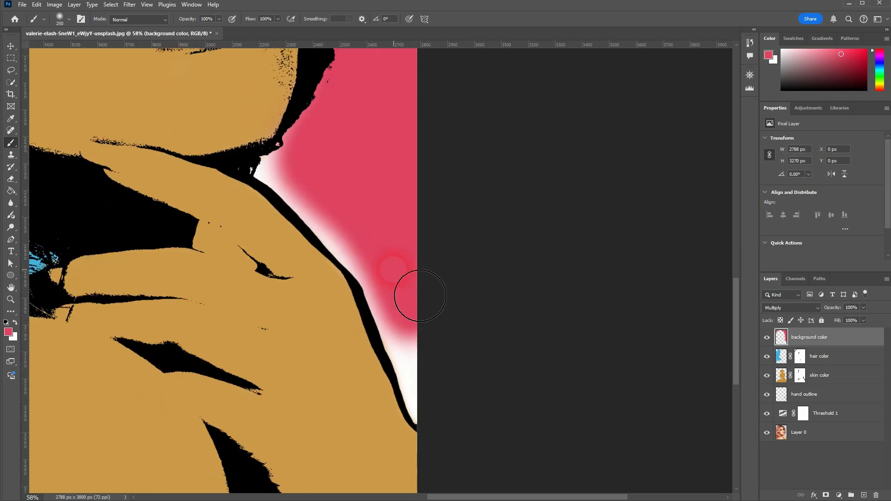
{"action": "mouse_move", "coordinate": [411, 294]}
{"action": "left_mouse_down"}
{"action": "mouse_move", "coordinate": [458, 438]}
{"action": "mouse_move", "coordinate": [368, 267]}
{"action": "mouse_move", "coordinate": [311, 208]}
{"action": "mouse_move", "coordinate": [322, 183]}
{"action": "left_mouse_up"}
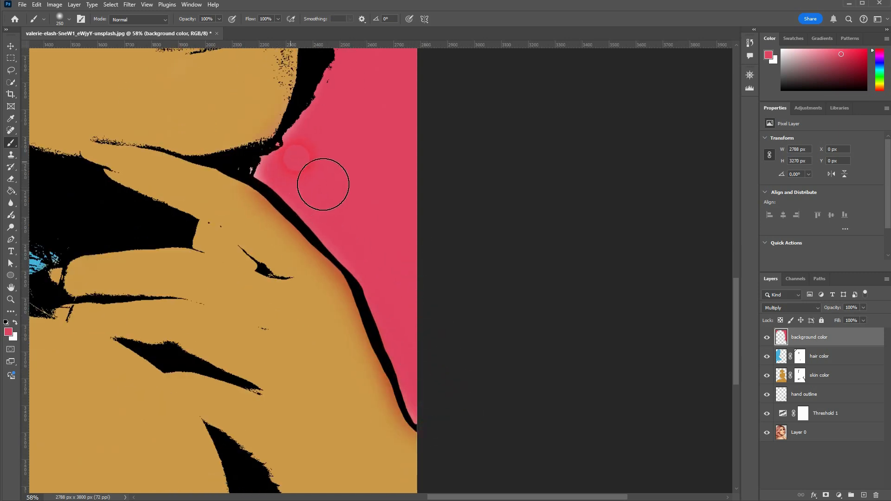
Add a layer mask to the background color layer and reset the painting colors to the default black and white
{"action": "scroll", "coordinate": [197, 190], "scroll_direction": "down", "scroll_amount": 8}
{"action": "scroll", "coordinate": [199, 191], "scroll_direction": "up", "scroll_amount": 3}
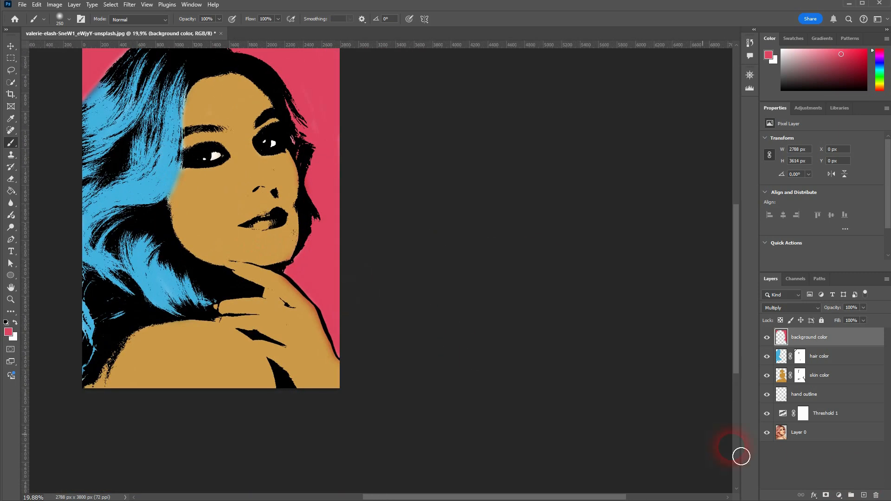
{"action": "left_click", "coordinate": [826, 496]}
{"action": "key", "text": "d"}
Mask the pinkish red spill off the skin along the hand outline with a 50 px Hard Round black brush
{"action": "scroll", "coordinate": [288, 208], "scroll_direction": "up", "scroll_amount": 3}
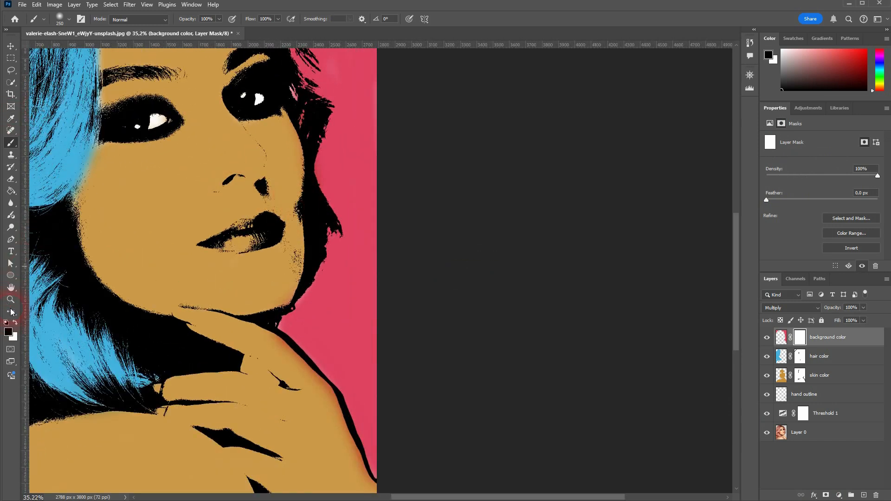
{"action": "left_click", "coordinate": [59, 19]}
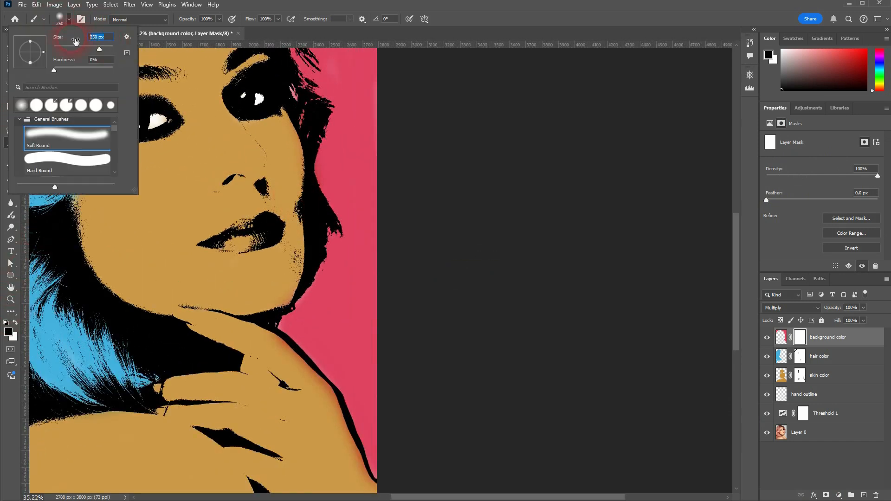
{"action": "left_click", "coordinate": [75, 165]}
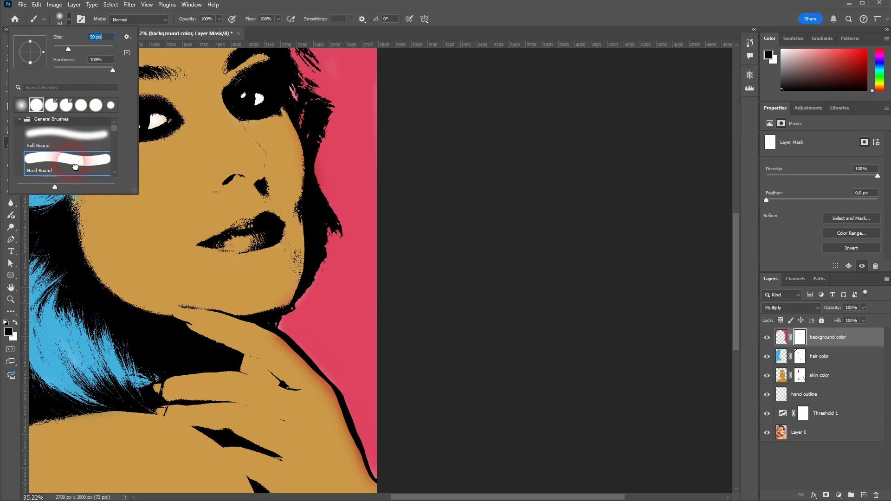
{"action": "key", "text": "Return"}
{"action": "scroll", "coordinate": [389, 480], "scroll_direction": "up", "scroll_amount": 5}
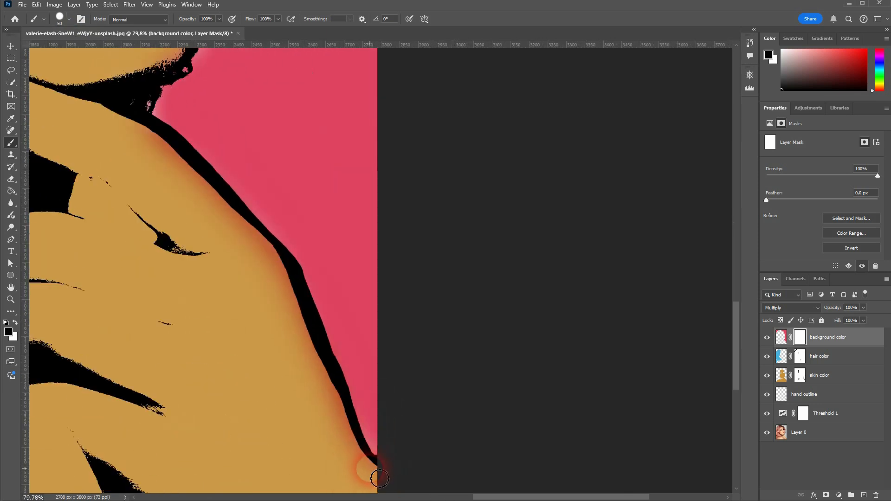
{"action": "mouse_move", "coordinate": [377, 477]}
{"action": "left_mouse_down"}
{"action": "mouse_move", "coordinate": [344, 410]}
{"action": "mouse_move", "coordinate": [352, 465]}
{"action": "mouse_move", "coordinate": [384, 496]}
{"action": "mouse_move", "coordinate": [355, 495]}
{"action": "mouse_move", "coordinate": [376, 491]}
{"action": "mouse_move", "coordinate": [317, 468]}
{"action": "mouse_move", "coordinate": [313, 410]}
{"action": "mouse_move", "coordinate": [360, 477]}
{"action": "mouse_move", "coordinate": [319, 387]}
{"action": "mouse_move", "coordinate": [333, 385]}
{"action": "mouse_move", "coordinate": [281, 263]}
{"action": "mouse_move", "coordinate": [271, 315]}
{"action": "mouse_move", "coordinate": [221, 234]}
{"action": "mouse_move", "coordinate": [134, 133]}
{"action": "mouse_move", "coordinate": [250, 234]}
{"action": "mouse_move", "coordinate": [210, 205]}
{"action": "left_mouse_up"}
Paint the stray skin color out of the dark hair strands beside the eye using the skin color layer's mask
{"action": "scroll", "coordinate": [139, 166], "scroll_direction": "up", "scroll_amount": 3}
{"action": "scroll", "coordinate": [138, 165], "scroll_direction": "up", "scroll_amount": 8}
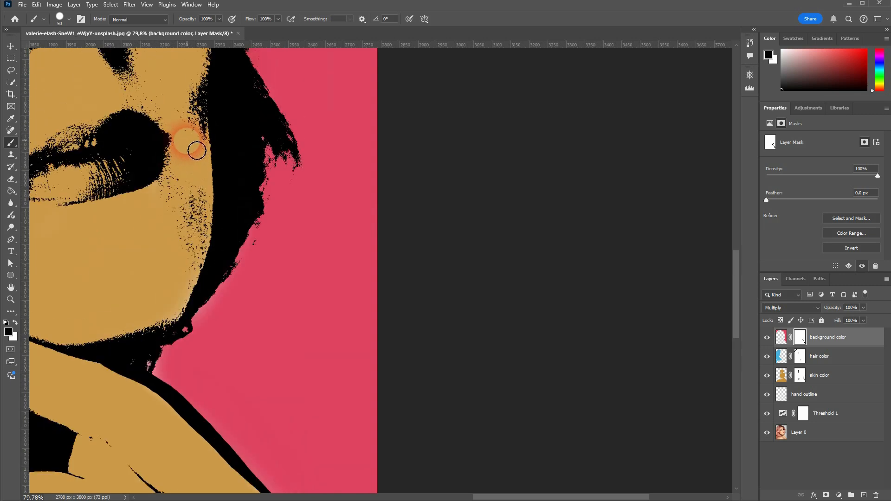
{"action": "scroll", "coordinate": [179, 235], "scroll_direction": "up", "scroll_amount": 4}
{"action": "left_click_drag", "start_coordinate": [184, 201], "coordinate": [193, 223]}
Paint pinkish red on the background color layer into the gaps between the dark hair strands beside the eye
{"action": "left_click", "coordinate": [781, 338]}
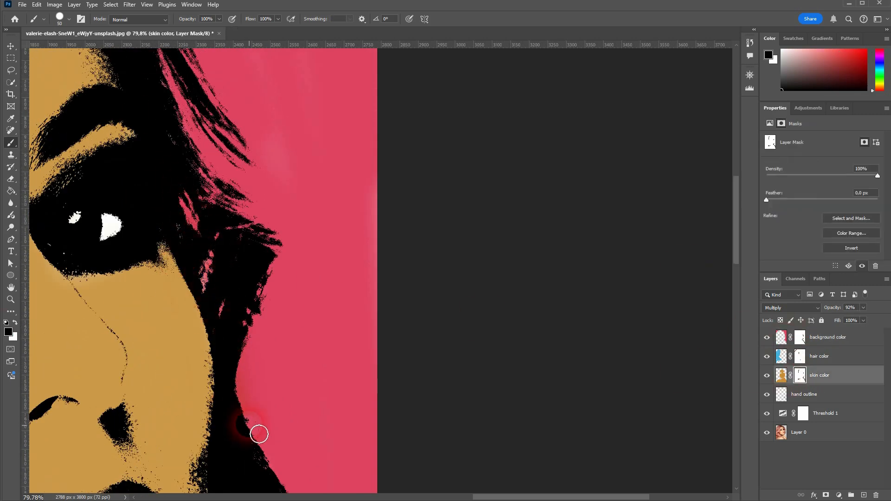
{"action": "left_click", "coordinate": [784, 342]}
{"action": "left_click_drag", "start_coordinate": [206, 278], "coordinate": [221, 262]}
Mask the background color off the blue hair along its outer edge up to the crown
{"action": "scroll", "coordinate": [312, 251], "scroll_direction": "up", "scroll_amount": 5}
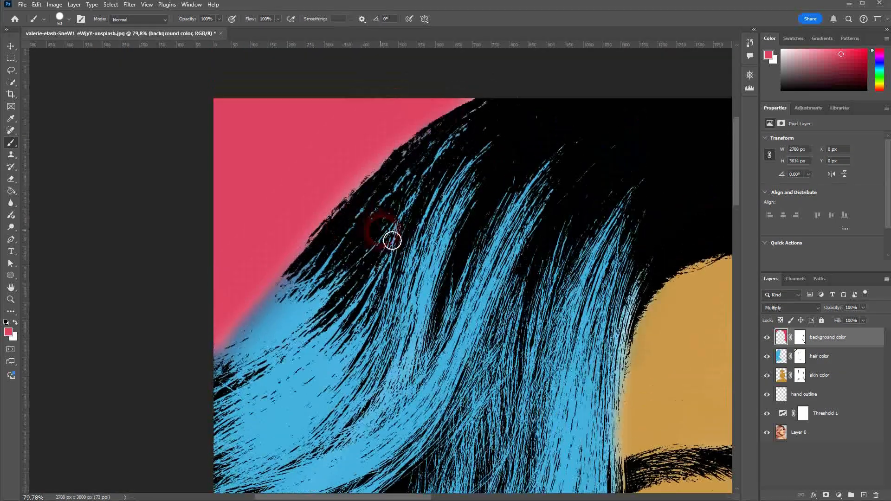
{"action": "key", "text": "ctrl+backslash"}
{"action": "mouse_move", "coordinate": [274, 360]}
{"action": "left_mouse_down"}
{"action": "mouse_move", "coordinate": [294, 338]}
{"action": "mouse_move", "coordinate": [392, 290]}
{"action": "left_mouse_up"}
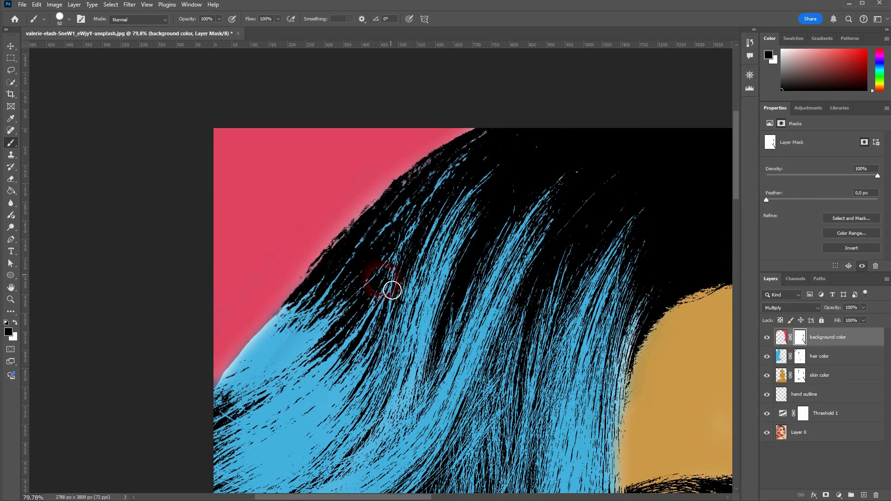
{"action": "left_click_drag", "start_coordinate": [401, 217], "coordinate": [481, 154]}
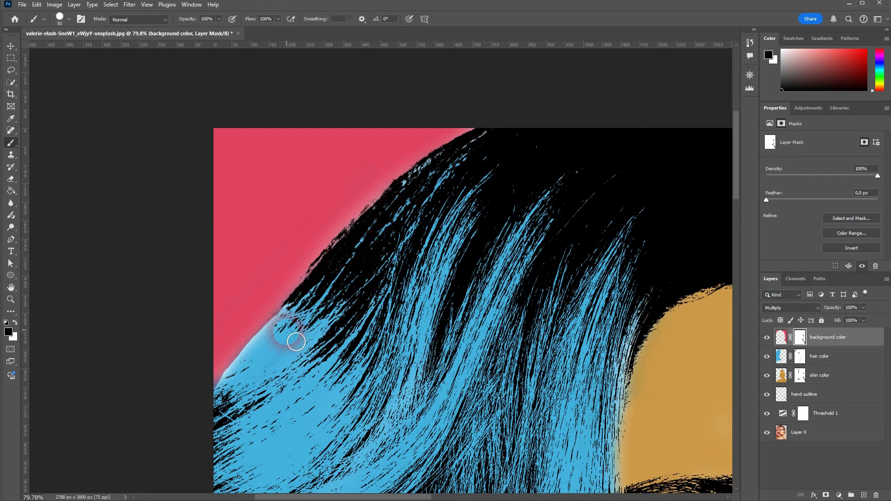
Hide and show the Threshold 1 adjustment layer to compare the whole portrait with and without the effect
{"action": "scroll", "coordinate": [457, 318], "scroll_direction": "down", "scroll_amount": 5}
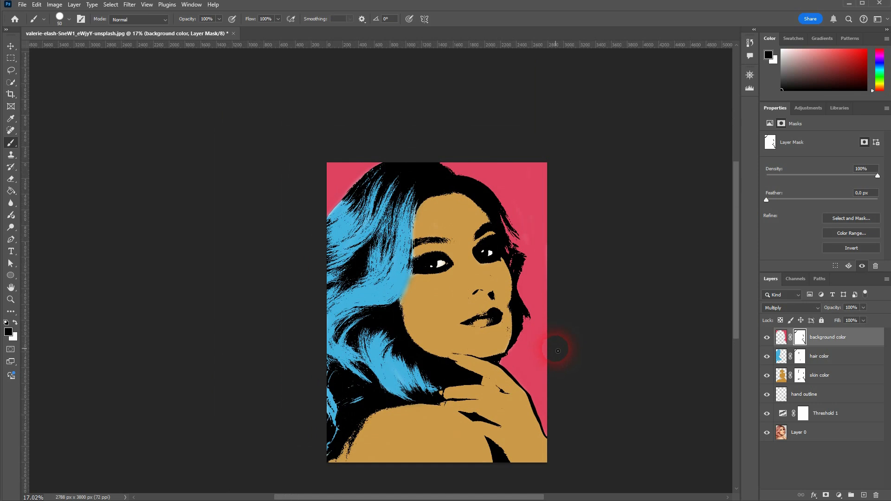
{"action": "scroll", "coordinate": [558, 351], "scroll_direction": "down", "scroll_amount": 1}
{"action": "left_click", "coordinate": [767, 414]}
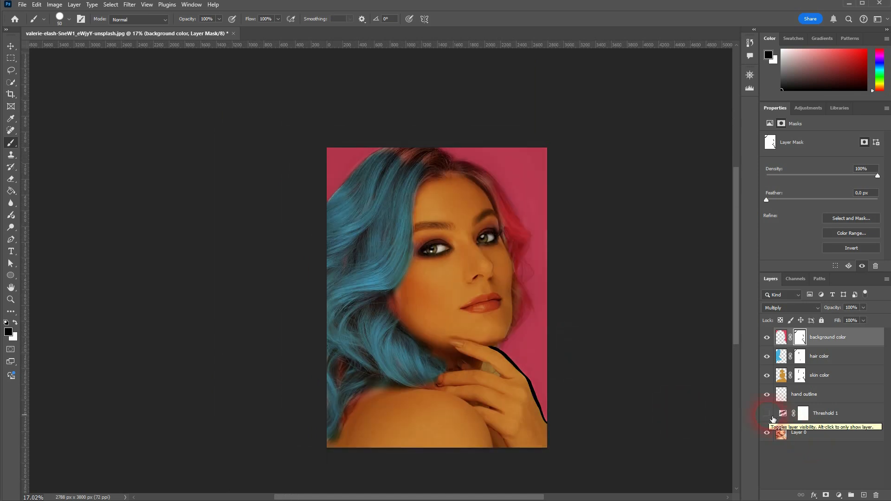
{"action": "left_click", "coordinate": [767, 413]}
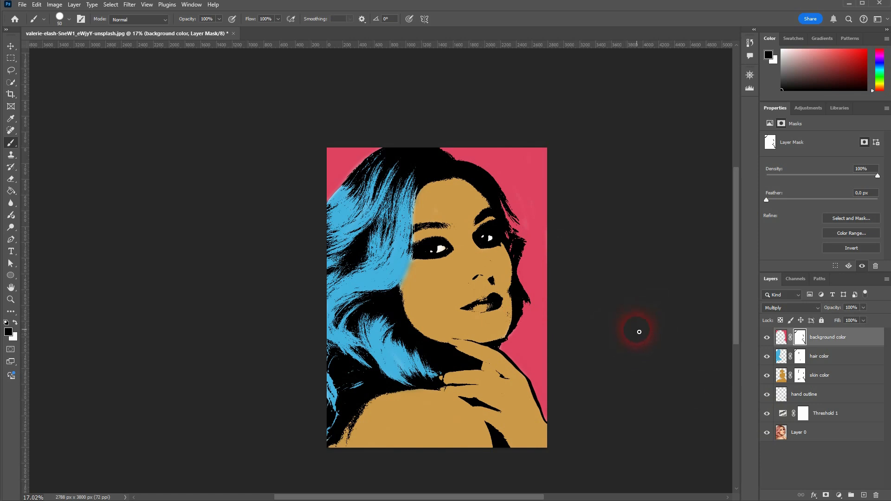
{"action": "scroll", "coordinate": [639, 332], "scroll_direction": "down", "scroll_amount": 2}
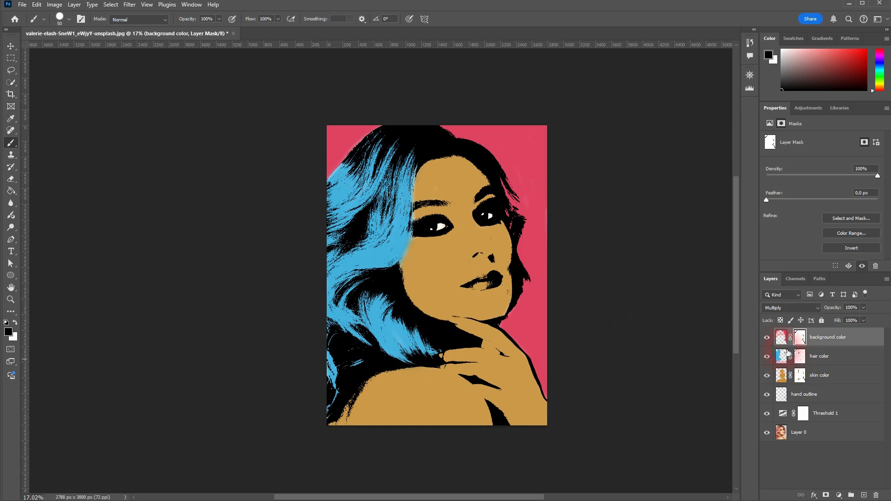